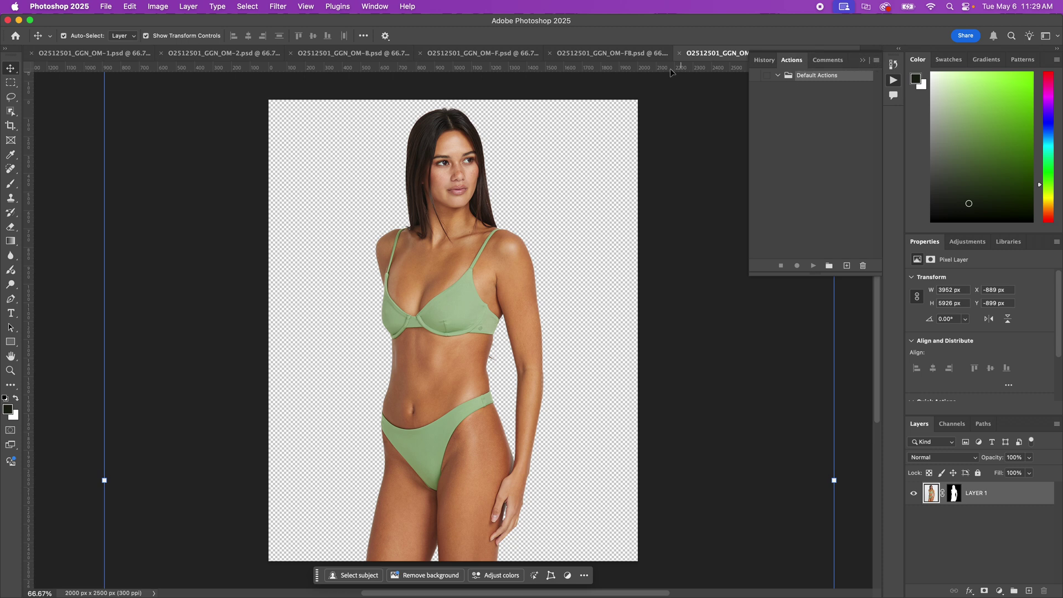
Step: Check the Window menu, then open the Actions panel flyout menu
click(374, 7)
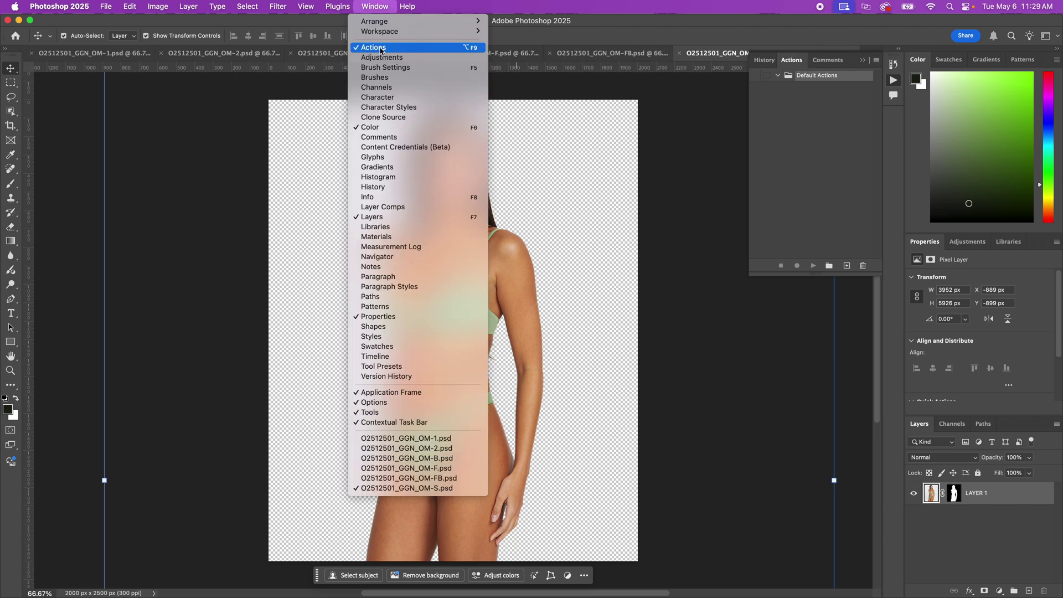
click(384, 4)
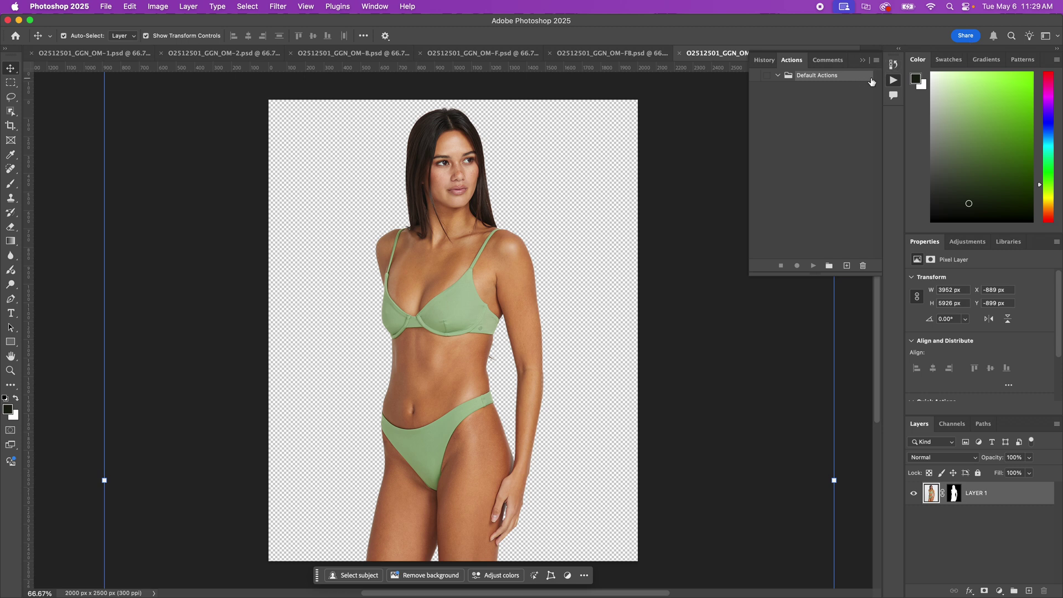
click(875, 60)
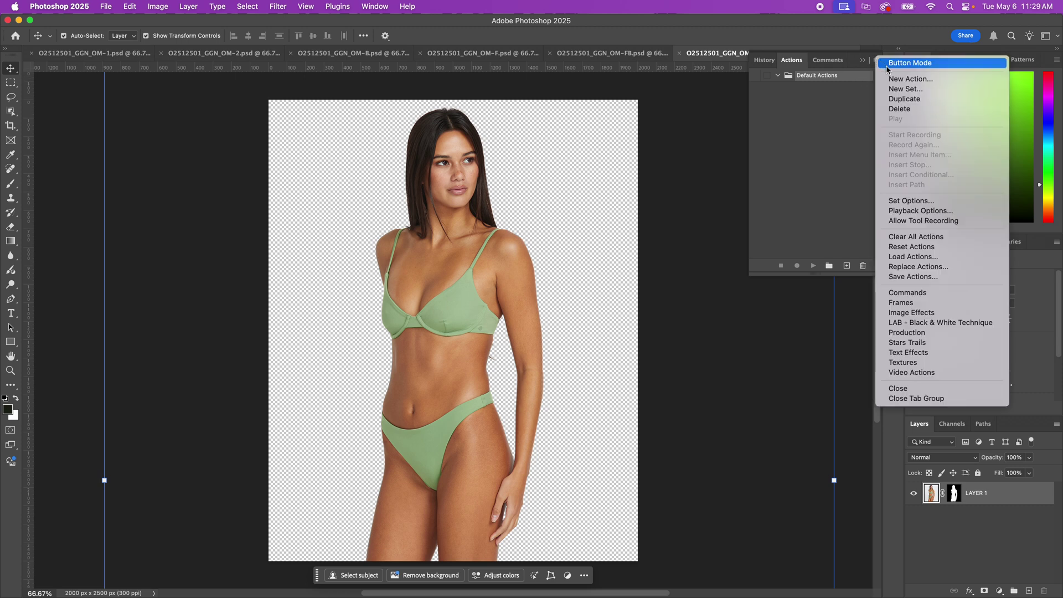
Step: Add a new action named EXAMPLE to Default Actions and begin recording
click(898, 79)
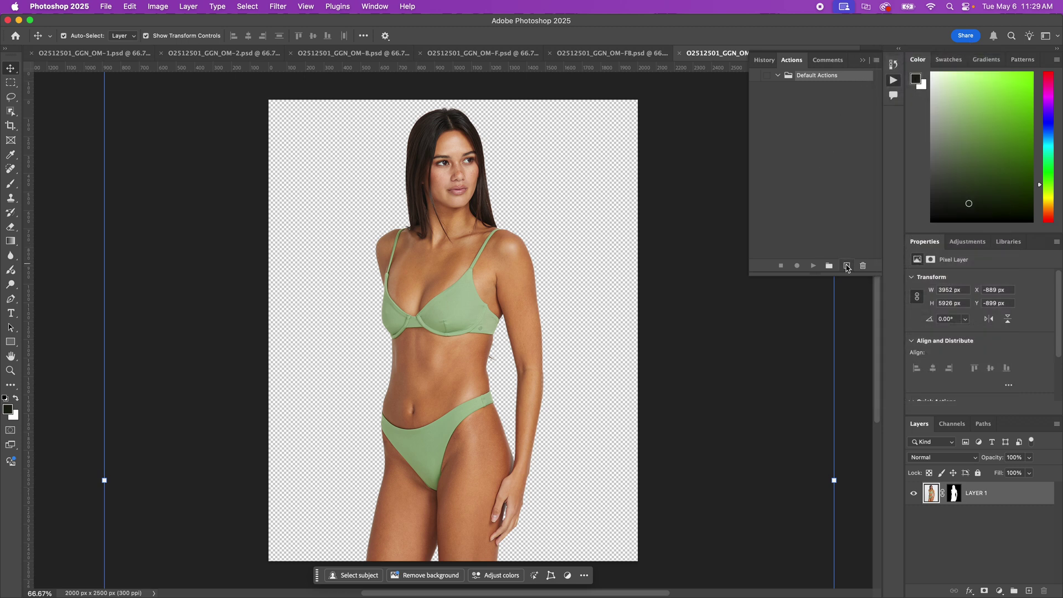
text(EXAMPLE)
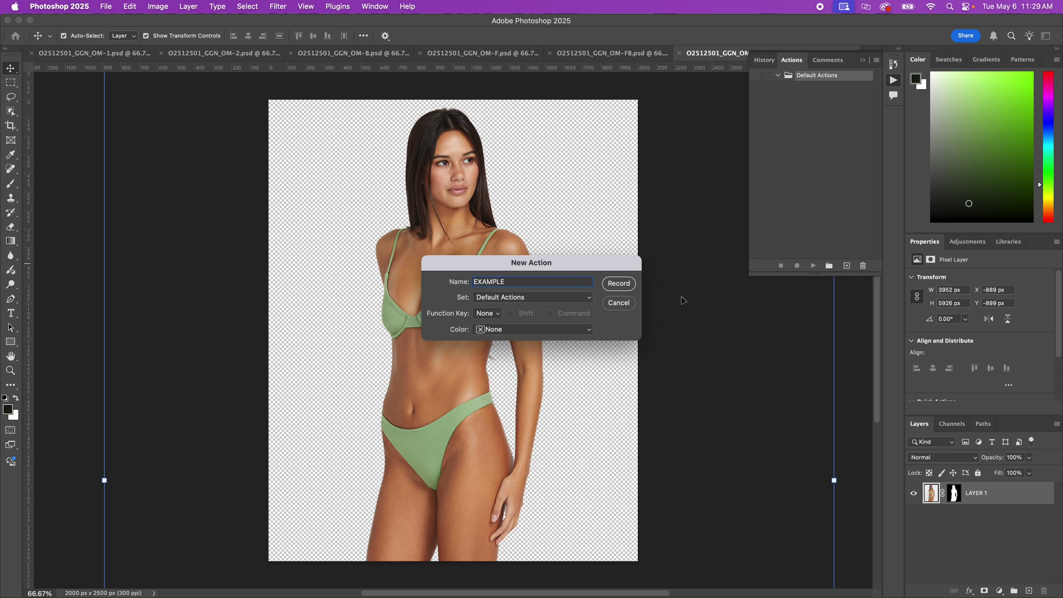
click(631, 283)
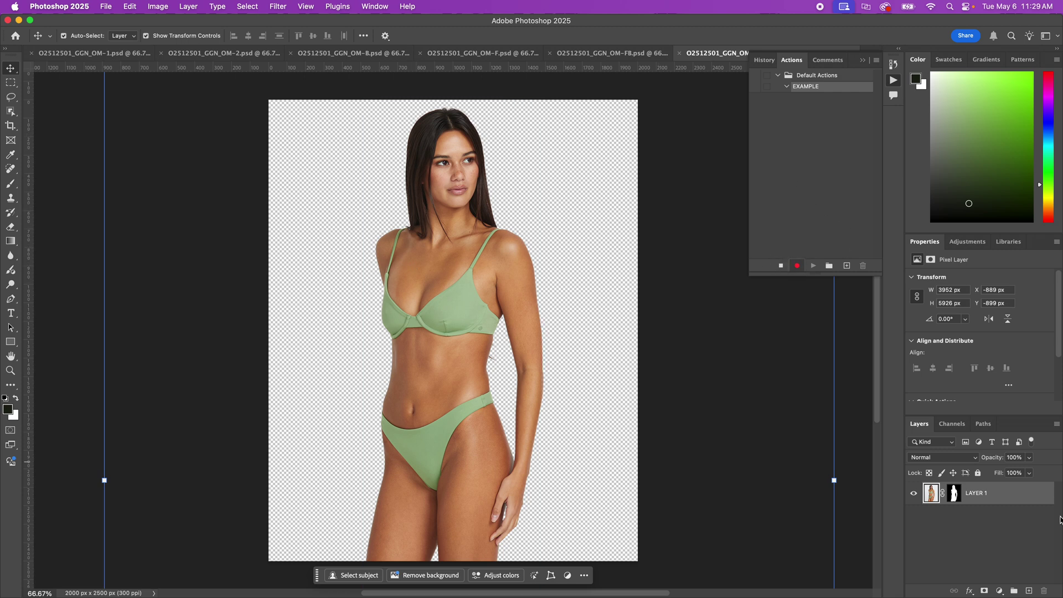
Step: Record deselecting all layers, selecting LAYER 1, and choosing Disable Layer Mask on it
click(939, 524)
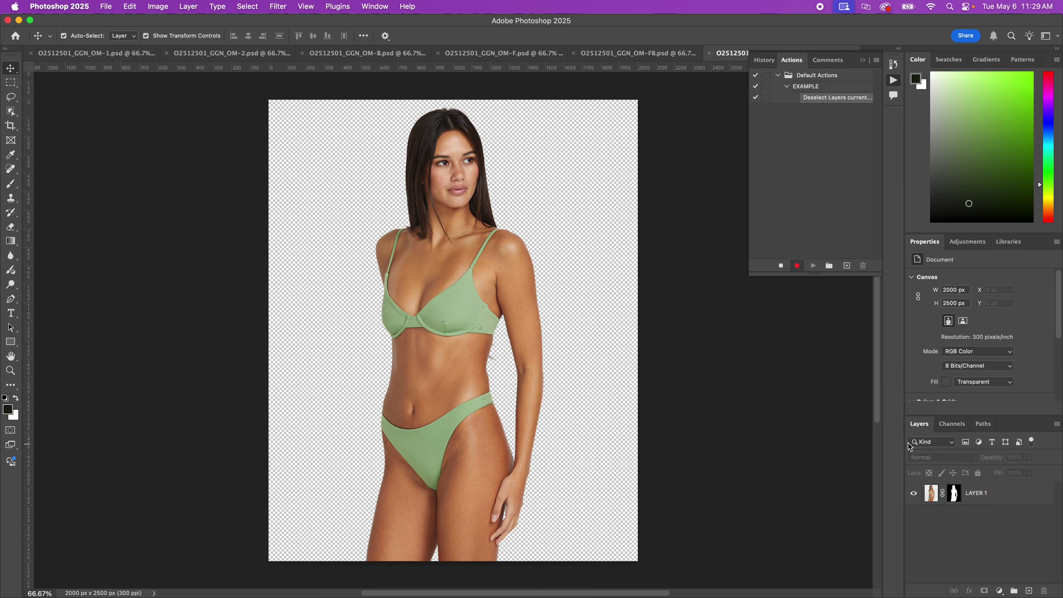
click(936, 489)
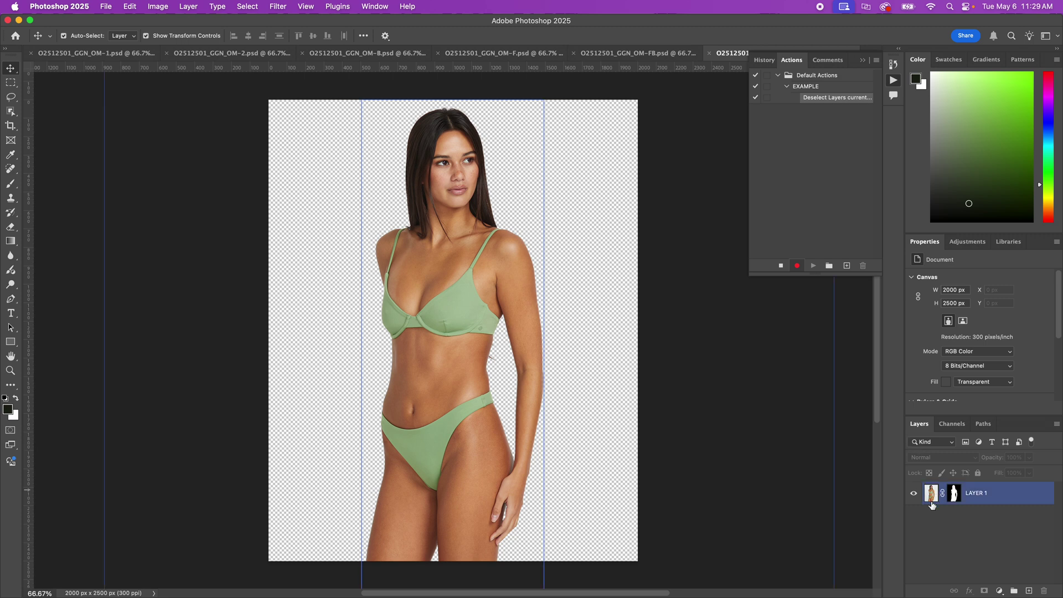
click(928, 509)
key(super+alt+a)
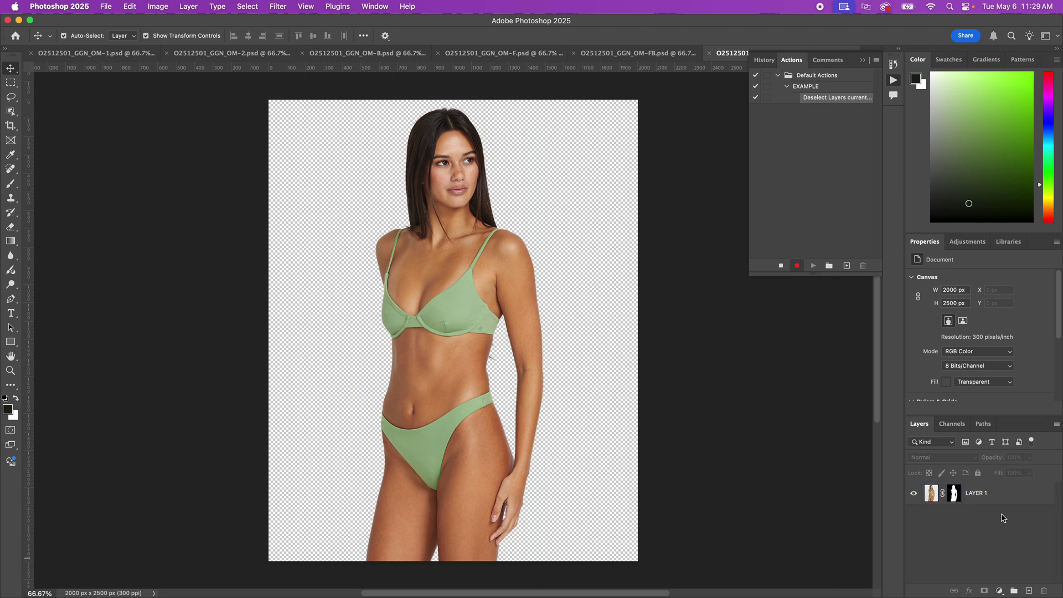
click(930, 498)
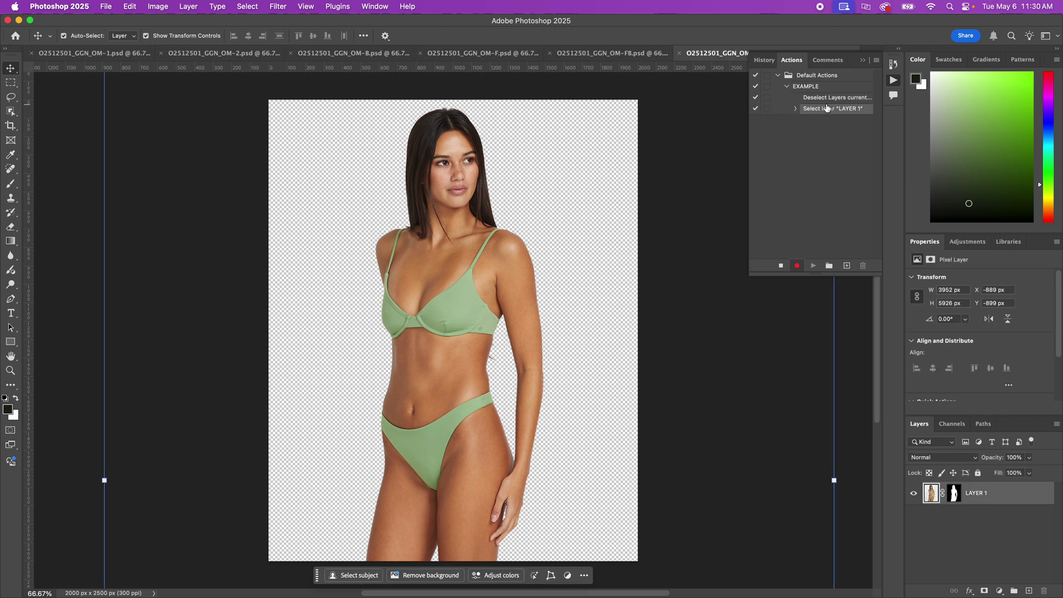
right_click(953, 497)
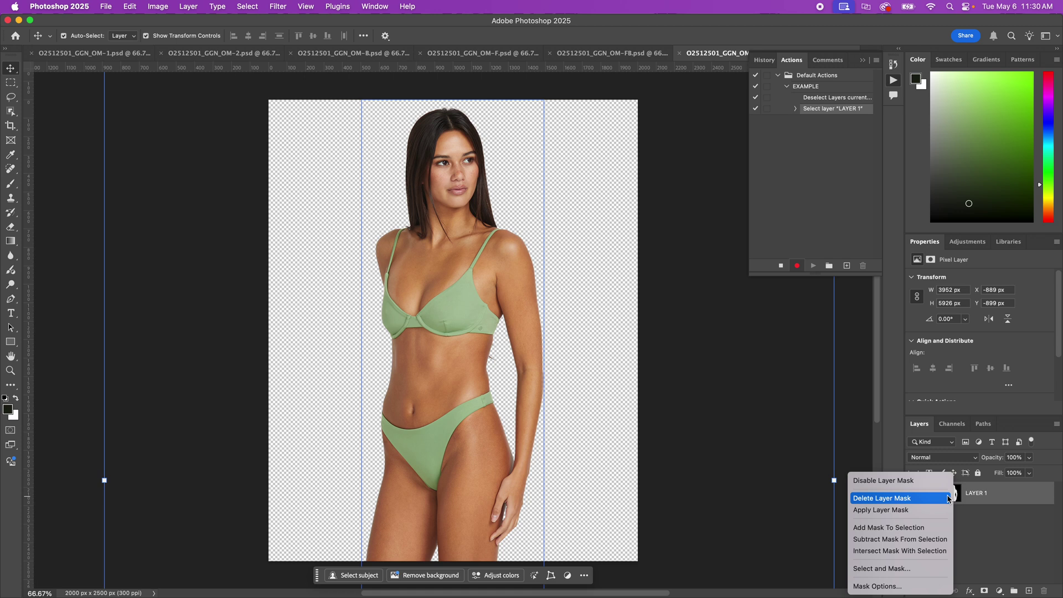
click(880, 482)
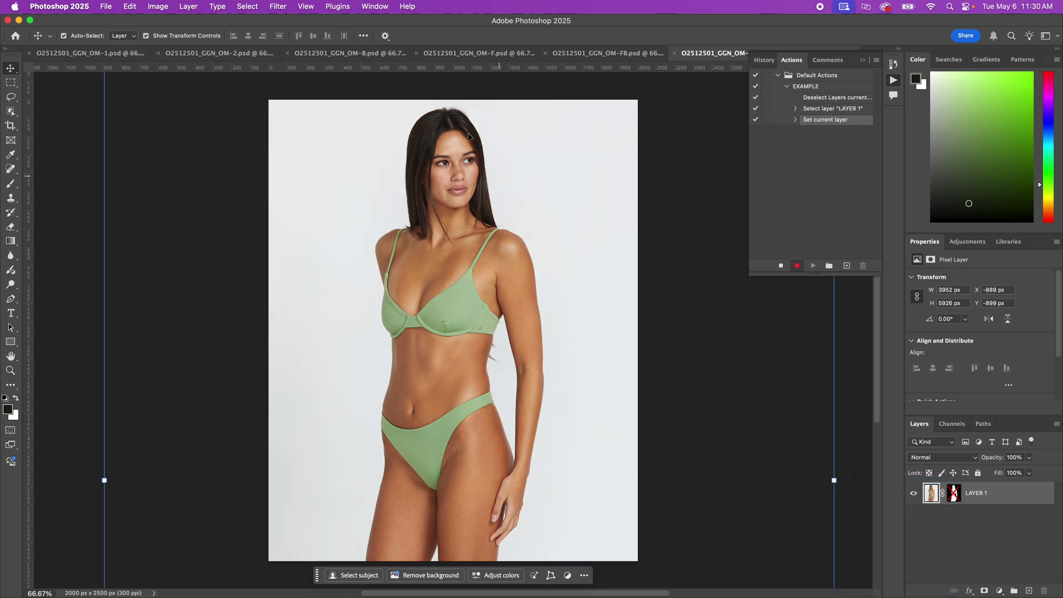
Step: Save As a Photoshop file into the FINISHED folder inside EXAMPLE
click(106, 6)
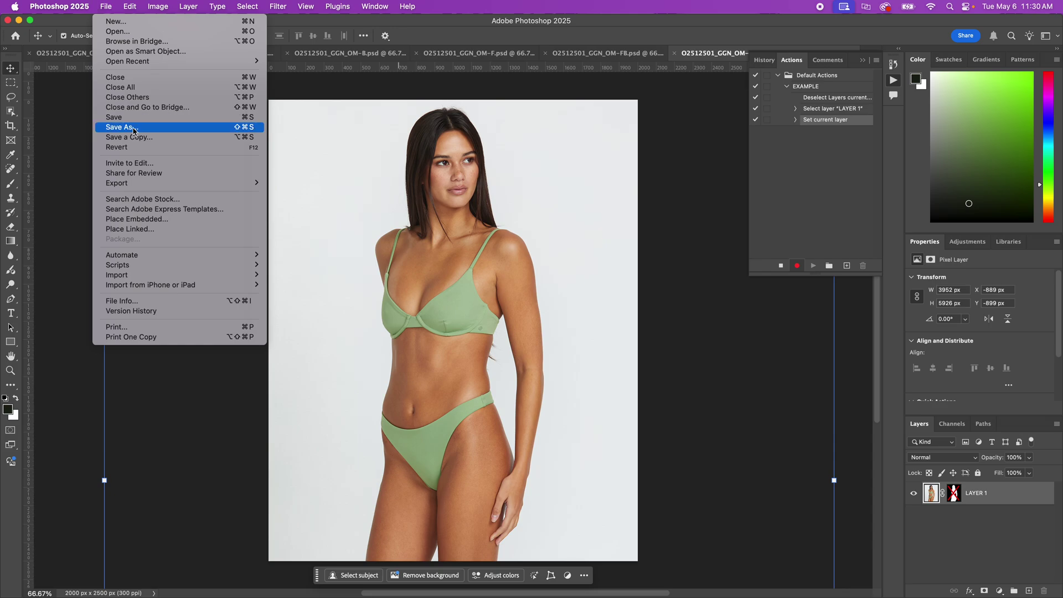
click(149, 130)
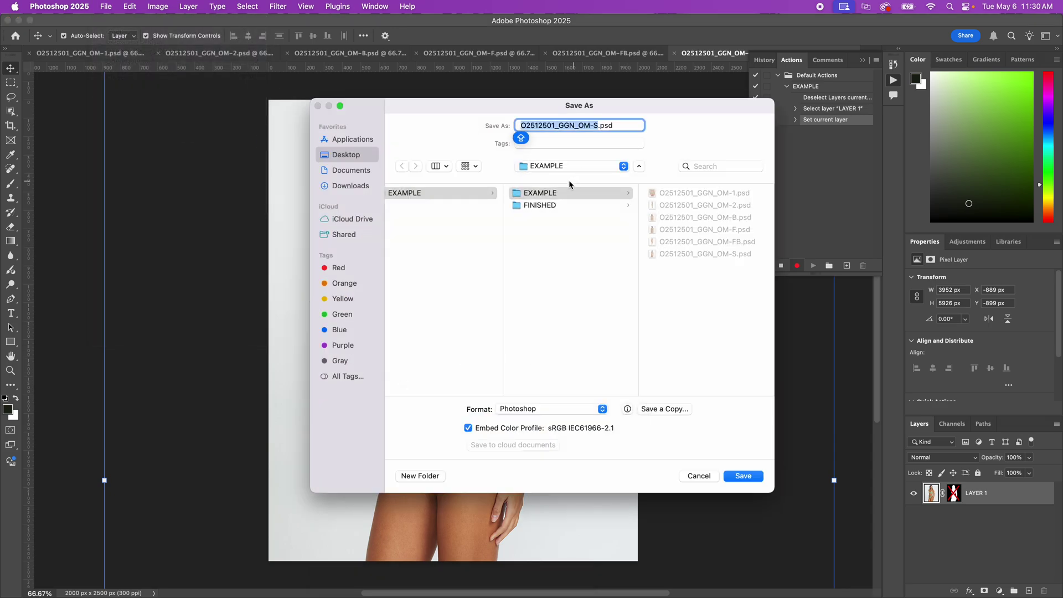
click(554, 207)
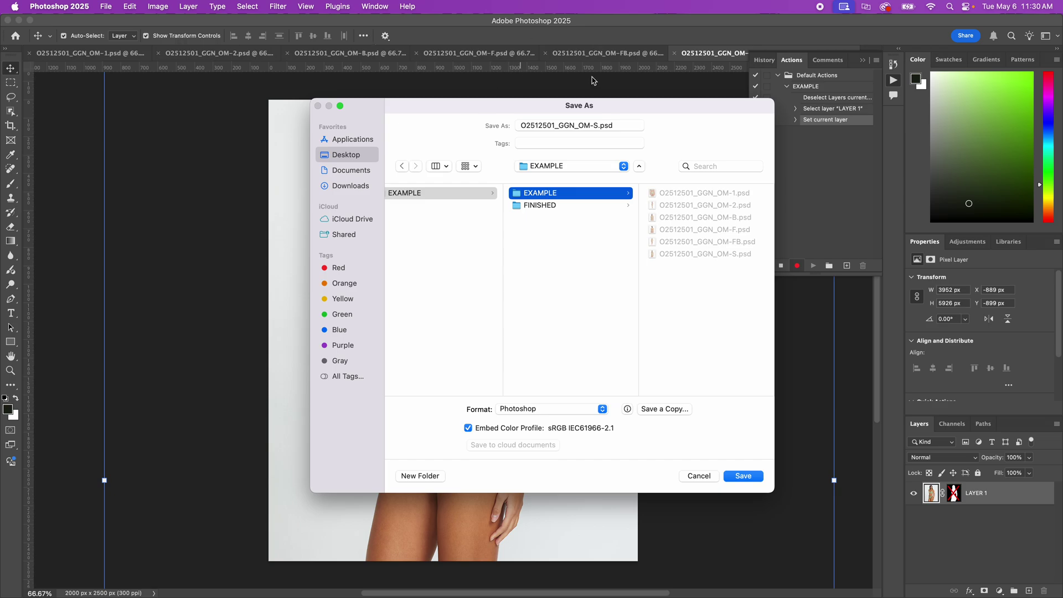
click(566, 208)
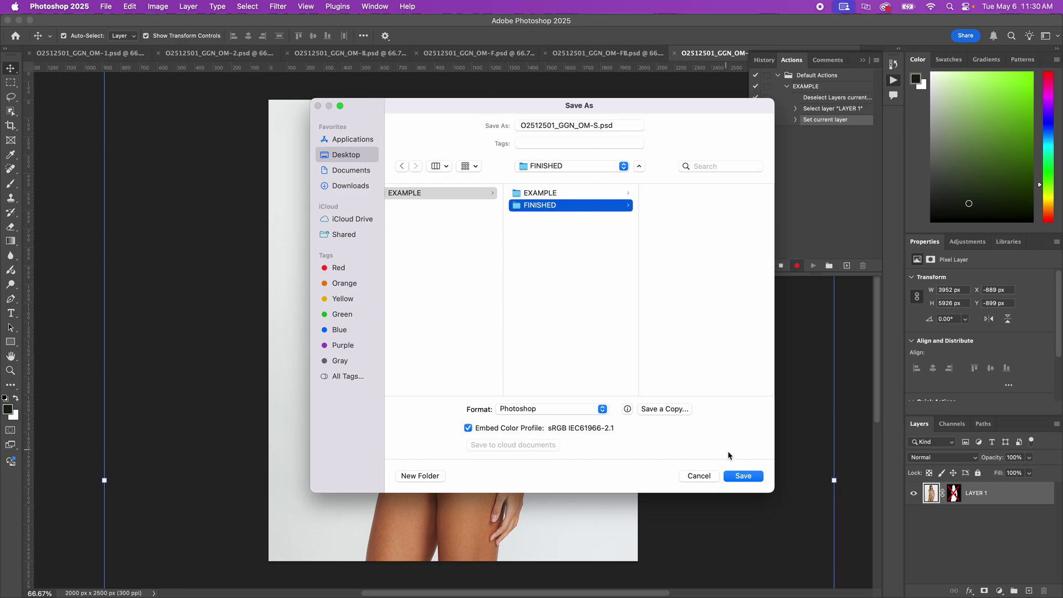
click(743, 478)
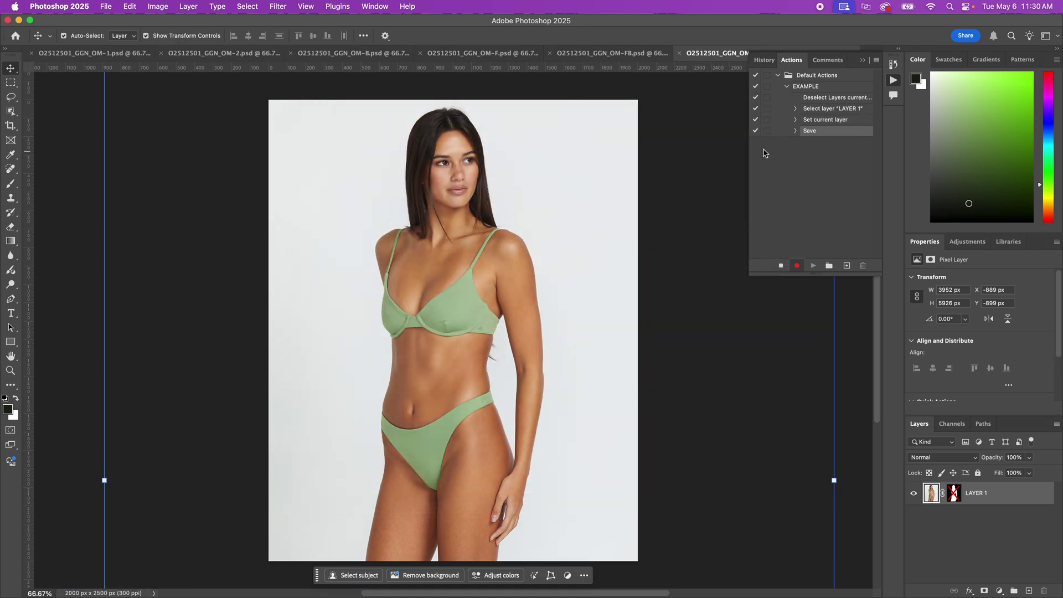
Step: Stop recording, then collapse and select the EXAMPLE action on the OM-FB document
click(781, 266)
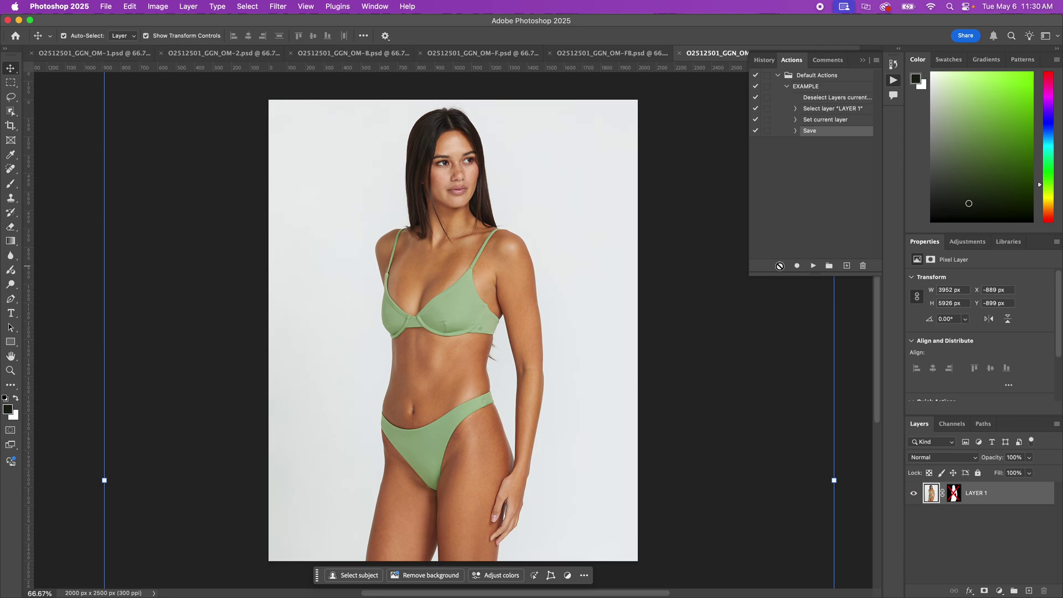
click(638, 56)
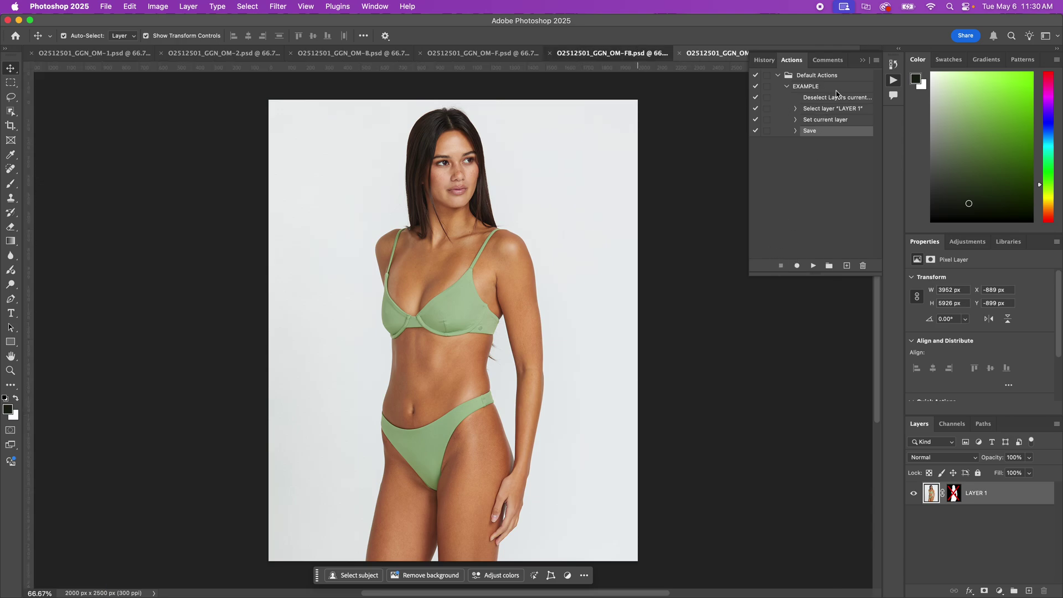
click(786, 86)
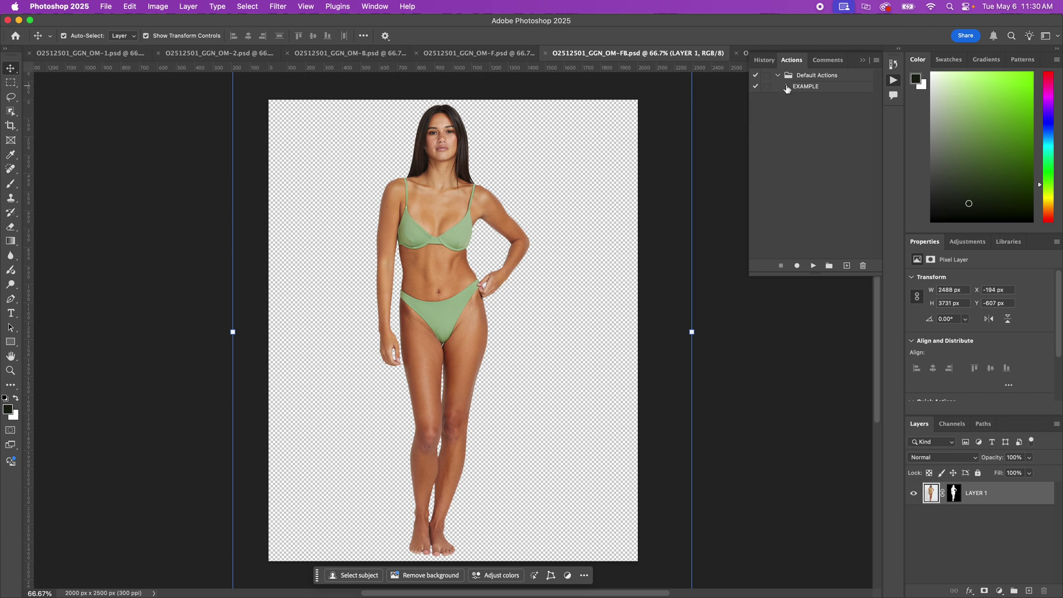
click(833, 87)
Step: In Finder, check the saved PSD in FINISHED and the six files in EXAMPLE
key(super+Tab)
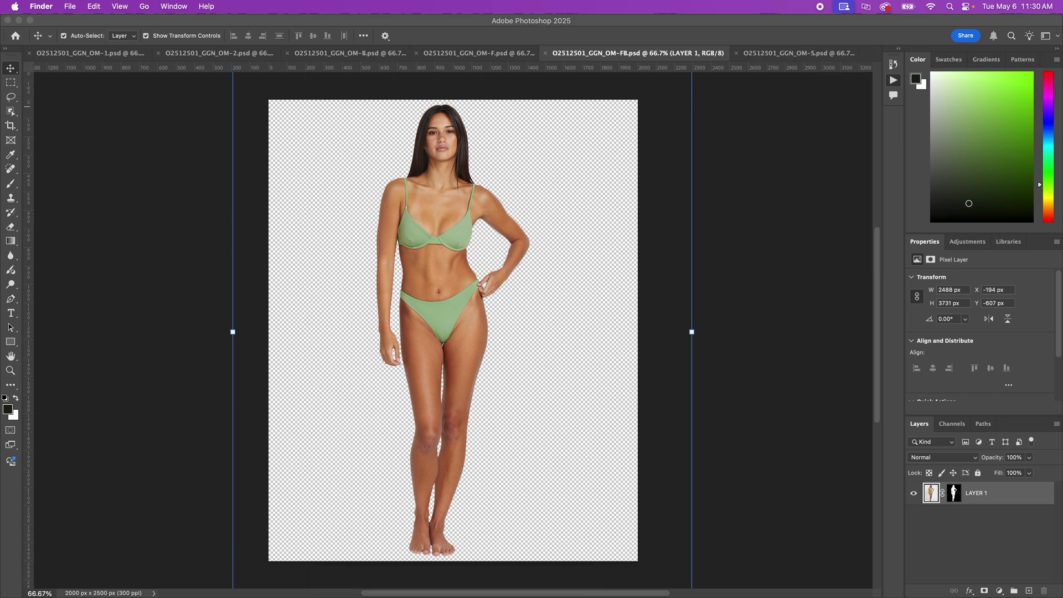
drag(1038, 87, 605, 82)
click(581, 123)
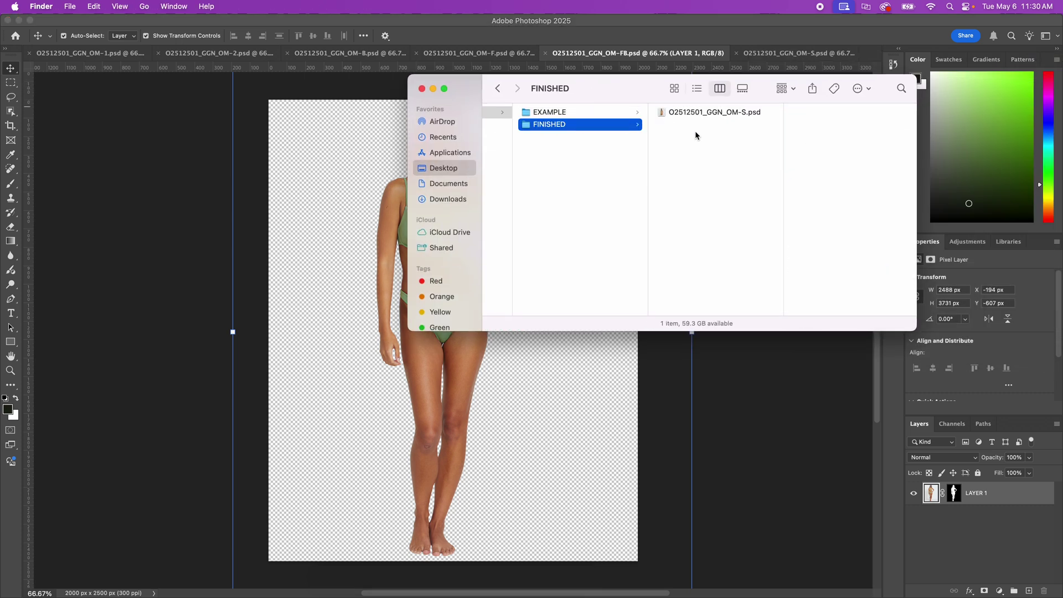
click(608, 112)
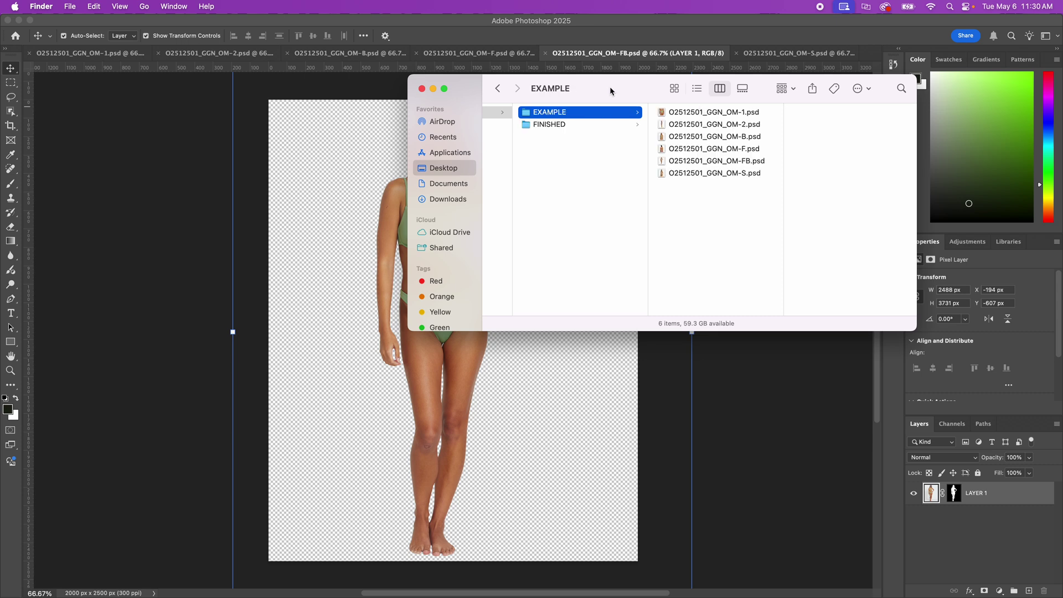
mouse_move(611, 84)
mouse_down()
mouse_move(735, 123)
mouse_move(1062, 125)
mouse_up()
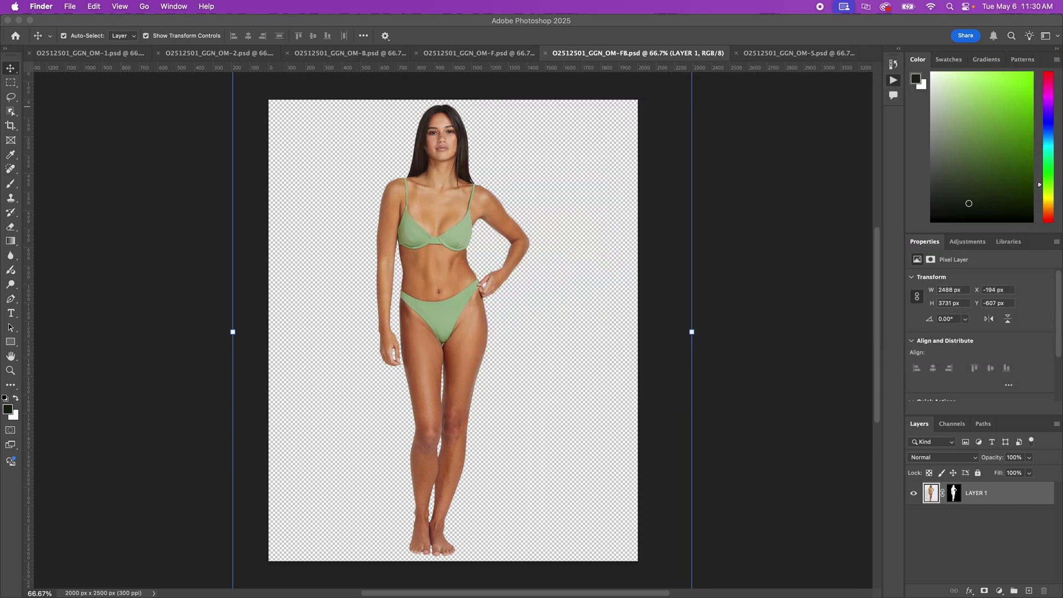
Step: Play the EXAMPLE action on the OM-FB document, then bring Finder forward
click(702, 20)
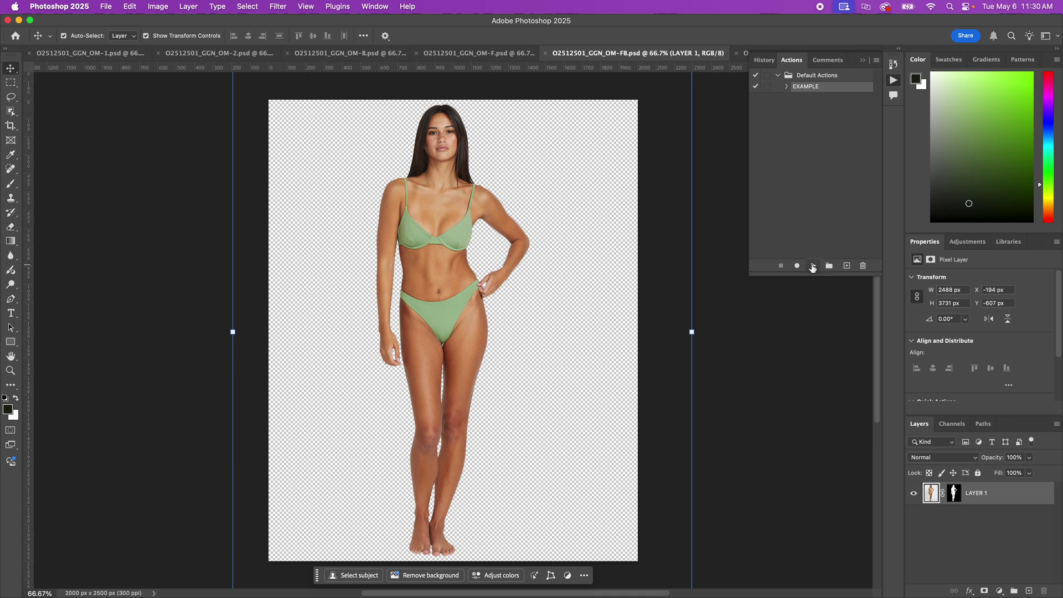
click(812, 266)
key(super+Tab)
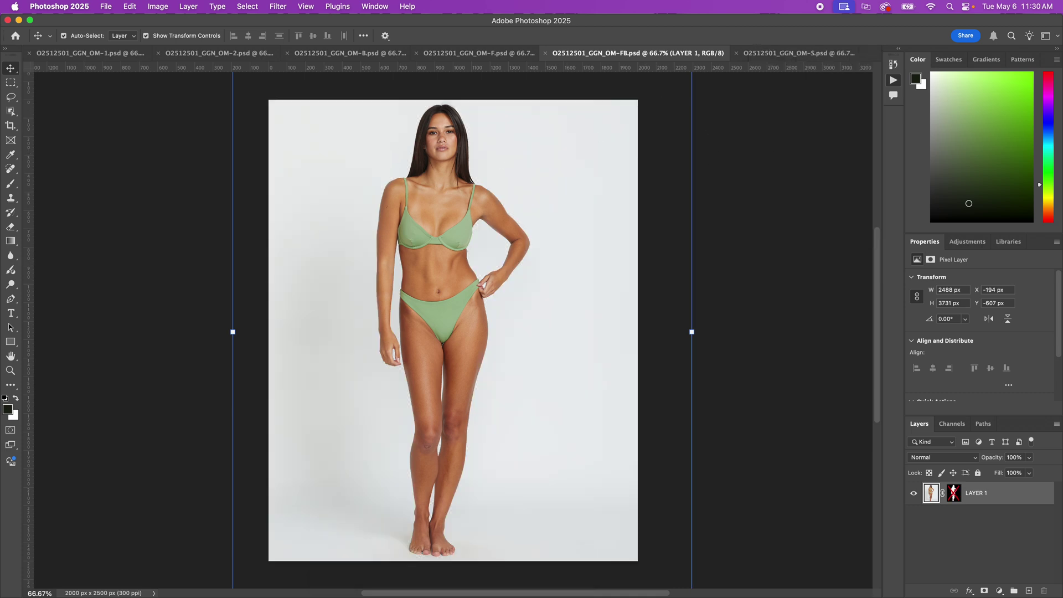
Step: Select both PSDs in FINISHED, including O2512501_GGN_OM-S.psd, and delete them
click(567, 133)
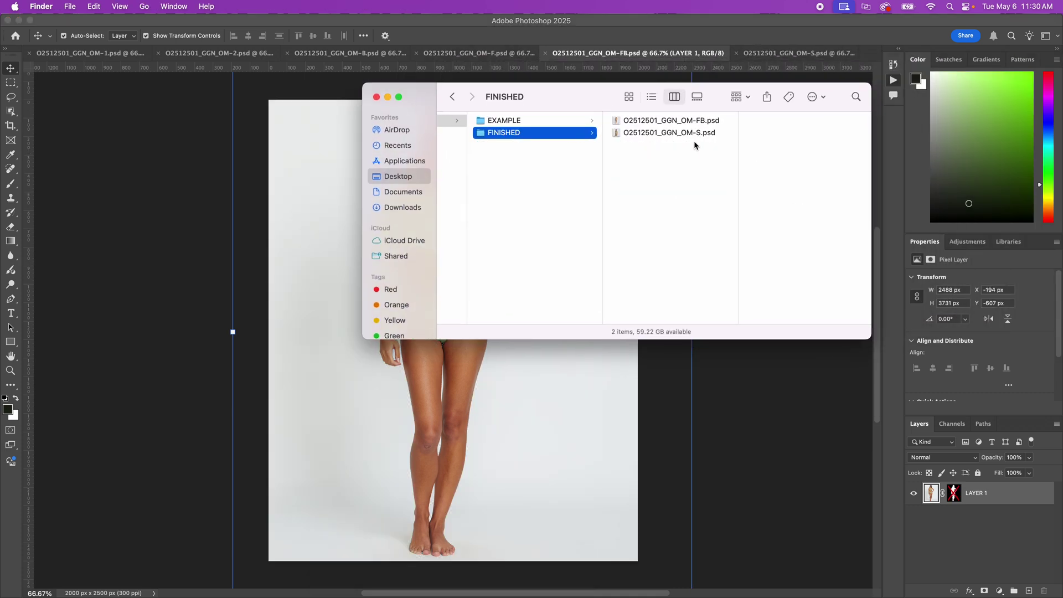
key(super+w)
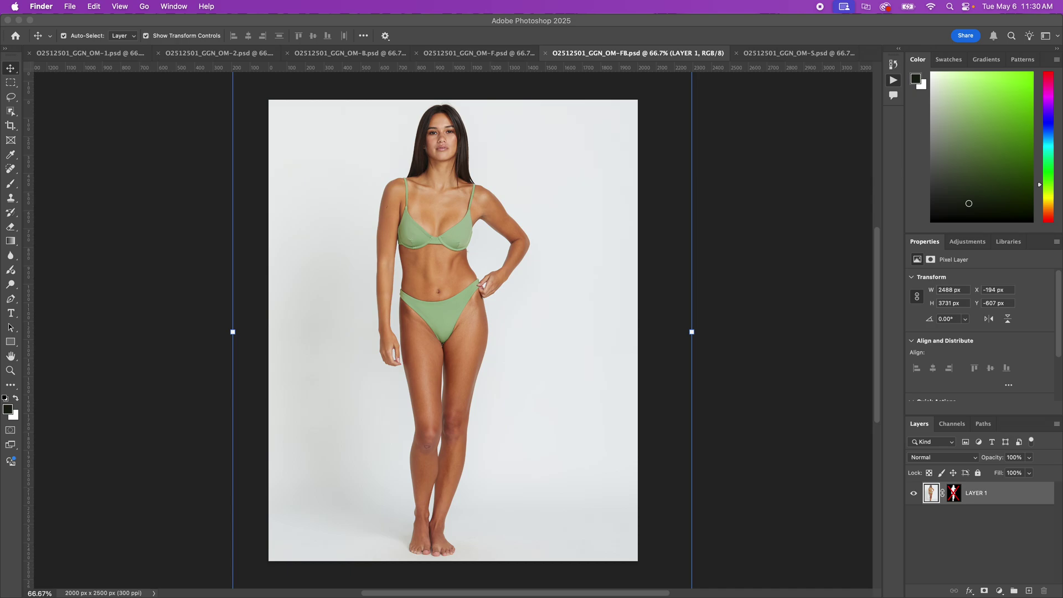
key(super+n)
click(563, 201)
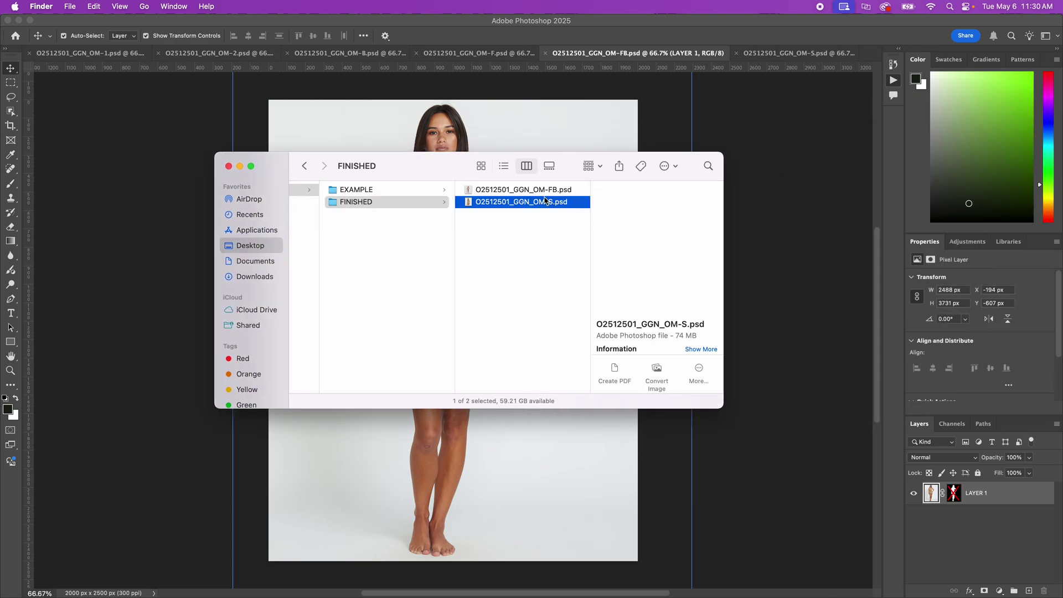
shift+click(519, 189)
key(super+BackSpace)
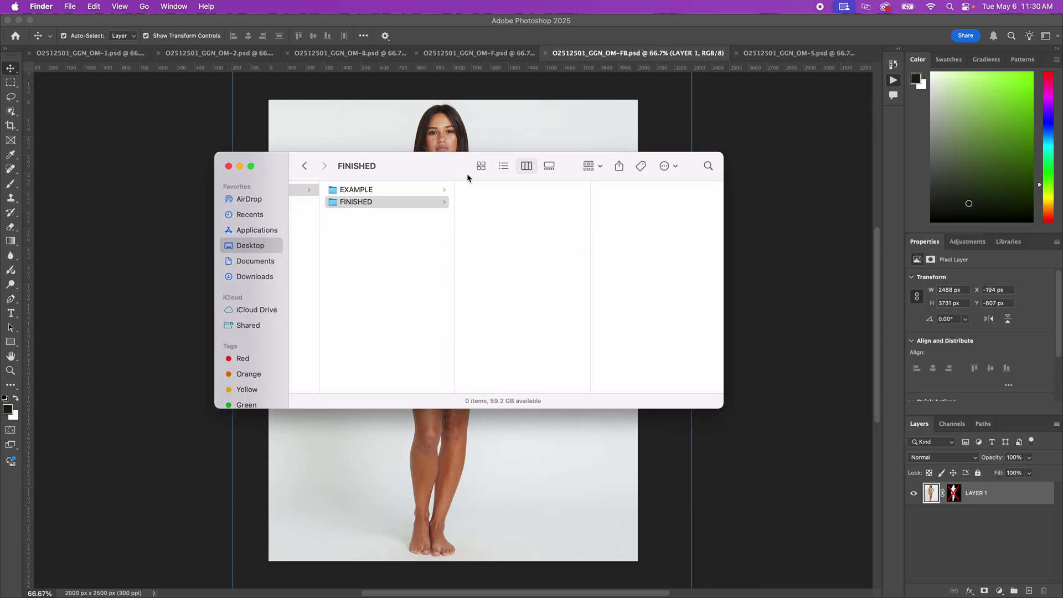
Step: Close the Finder window and return to the Photoshop document
click(401, 190)
key(super+w)
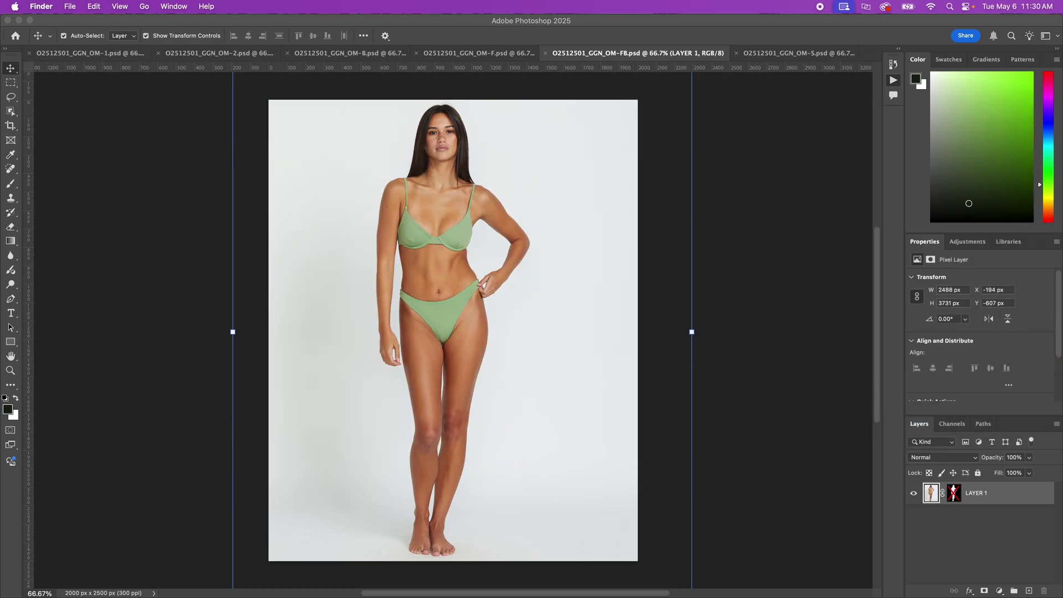
click(655, 23)
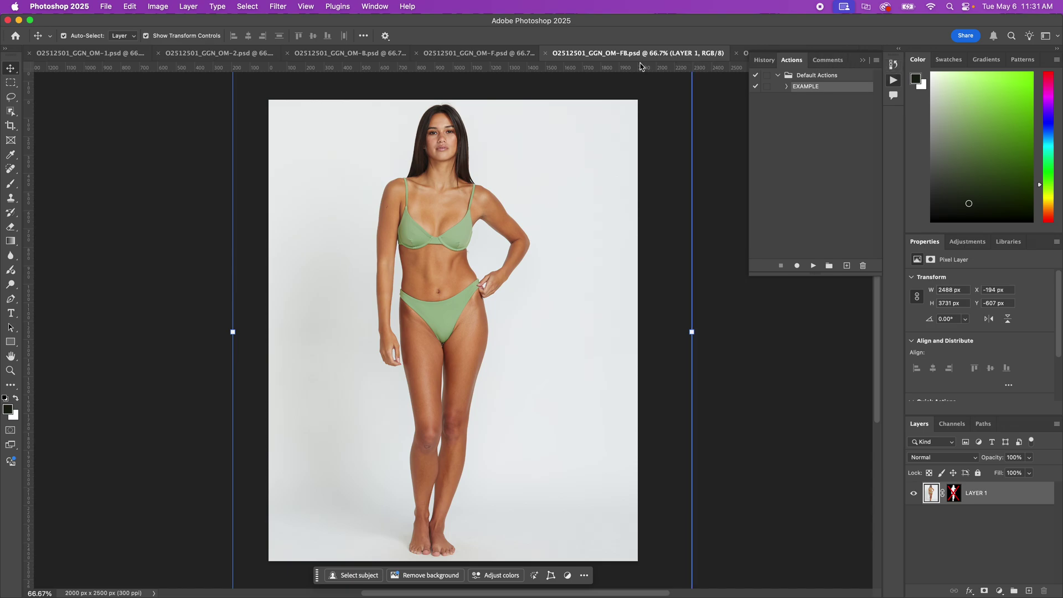
Step: Close all documents and start a File > Automate > Batch run with source Folder
key(super+alt+w)
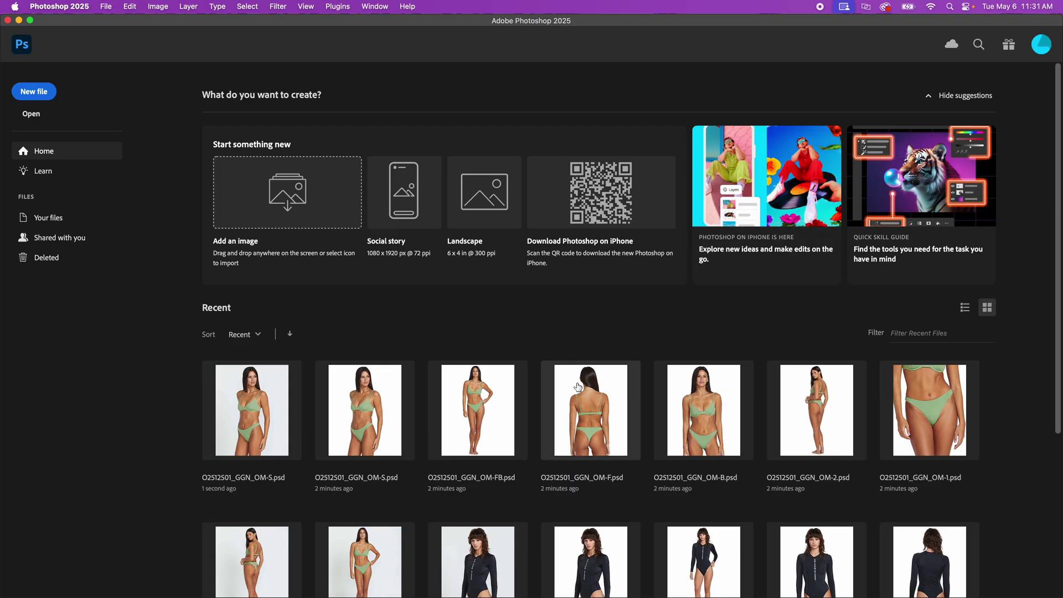
click(105, 6)
mouse_move(133, 254)
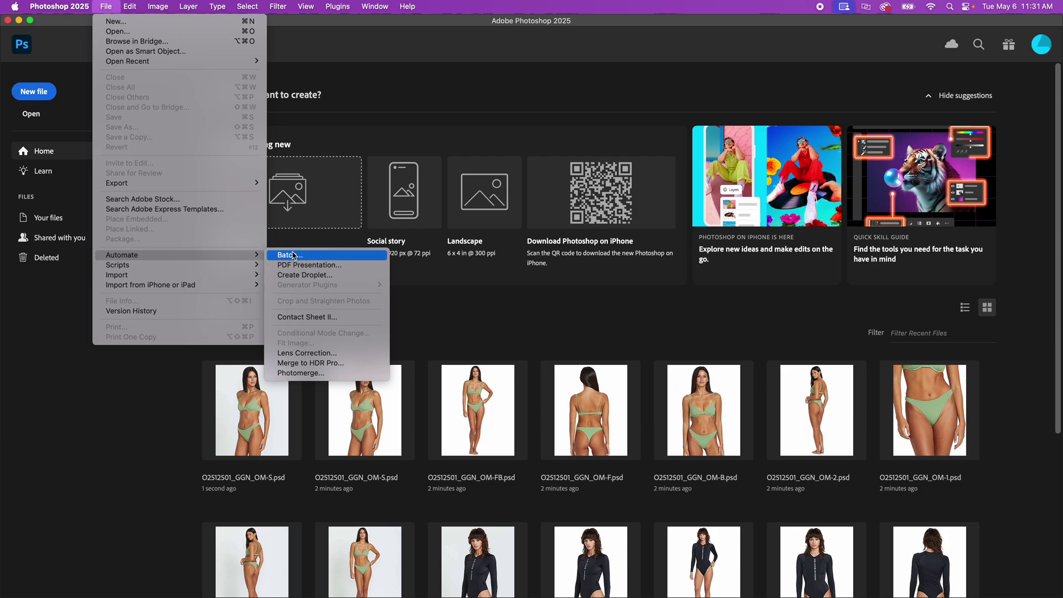
click(292, 254)
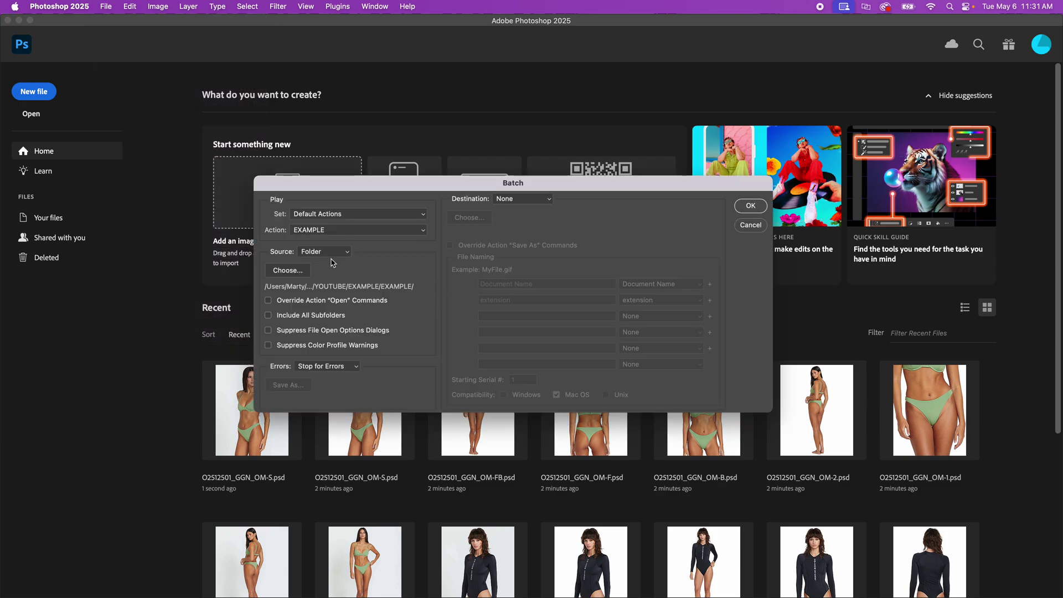
click(319, 258)
click(385, 273)
Step: Choose EXAMPLE as the batch source folder and leave Destination at None
click(288, 272)
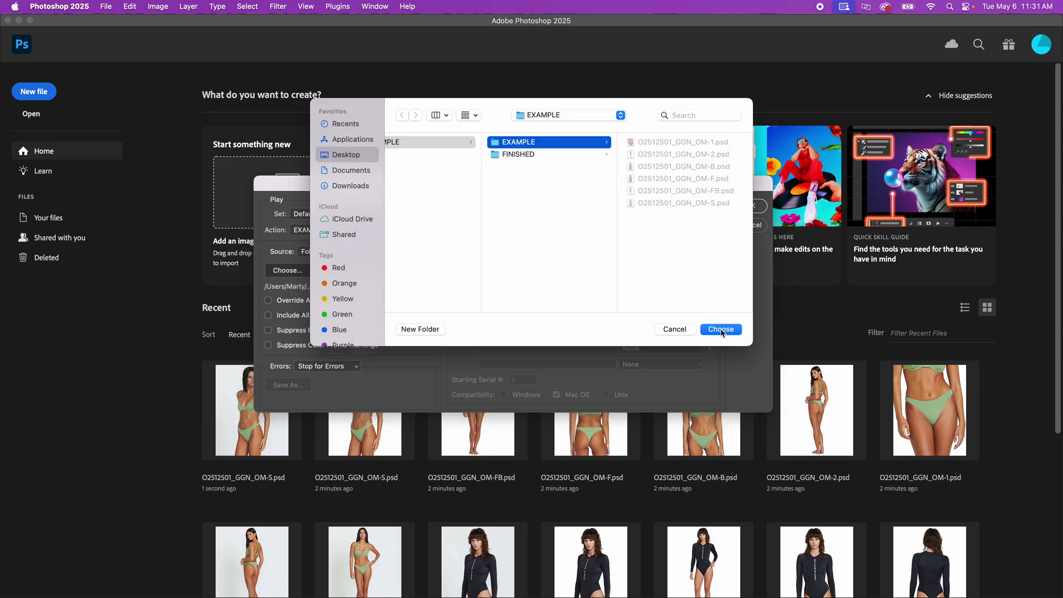
click(720, 329)
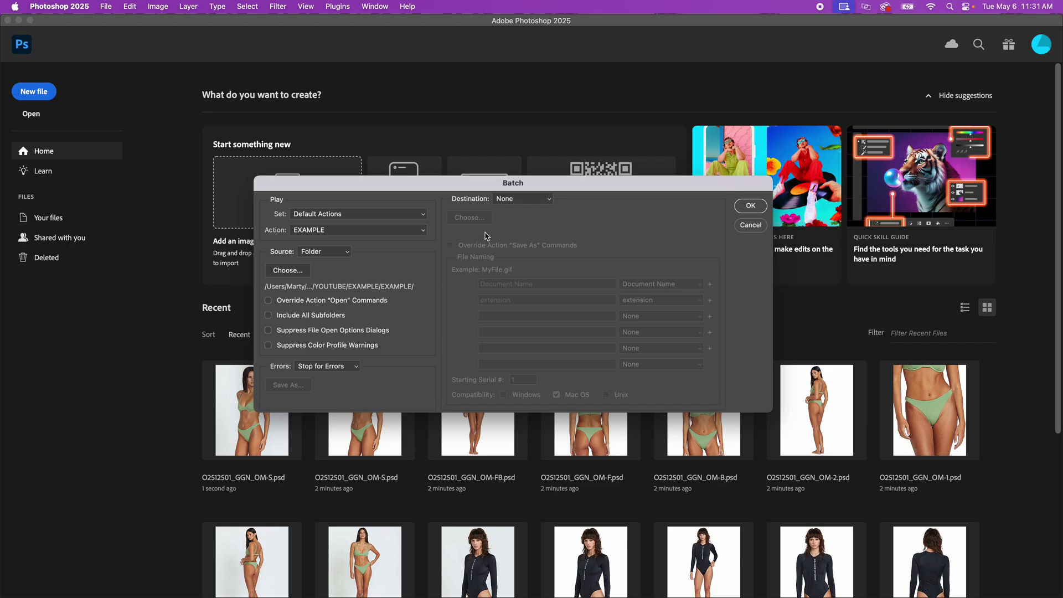
click(528, 199)
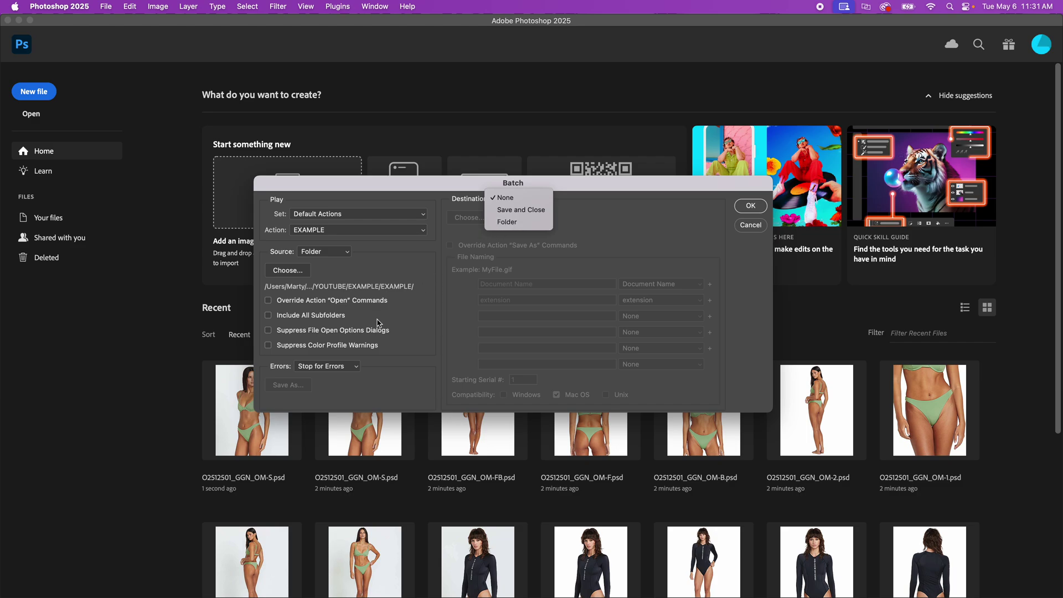
click(652, 216)
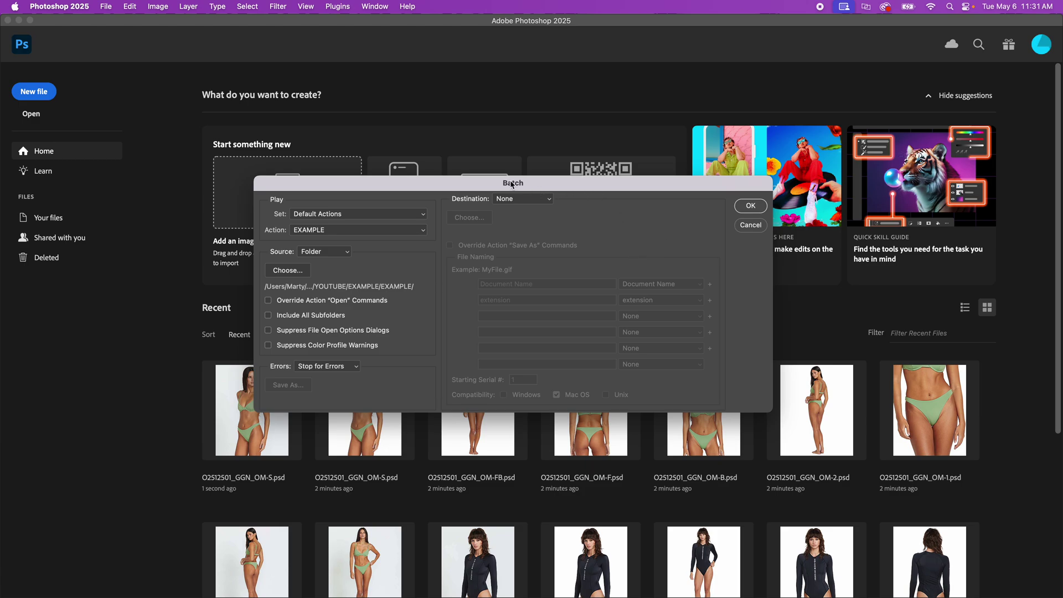
drag(510, 185, 519, 177)
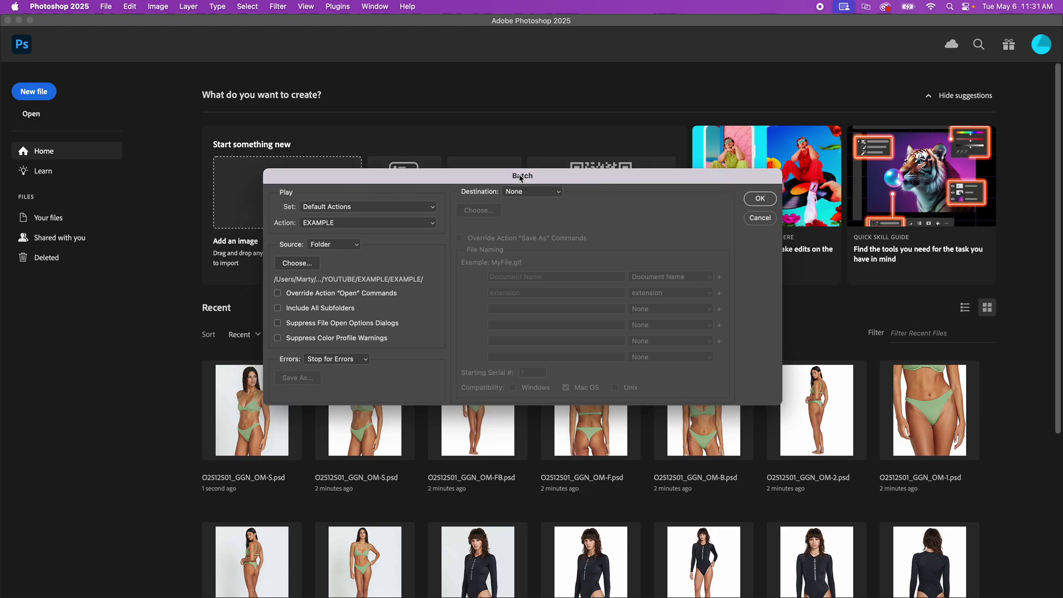
Step: Confirm the Batch dialog with OK to process all six EXAMPLE files
click(762, 200)
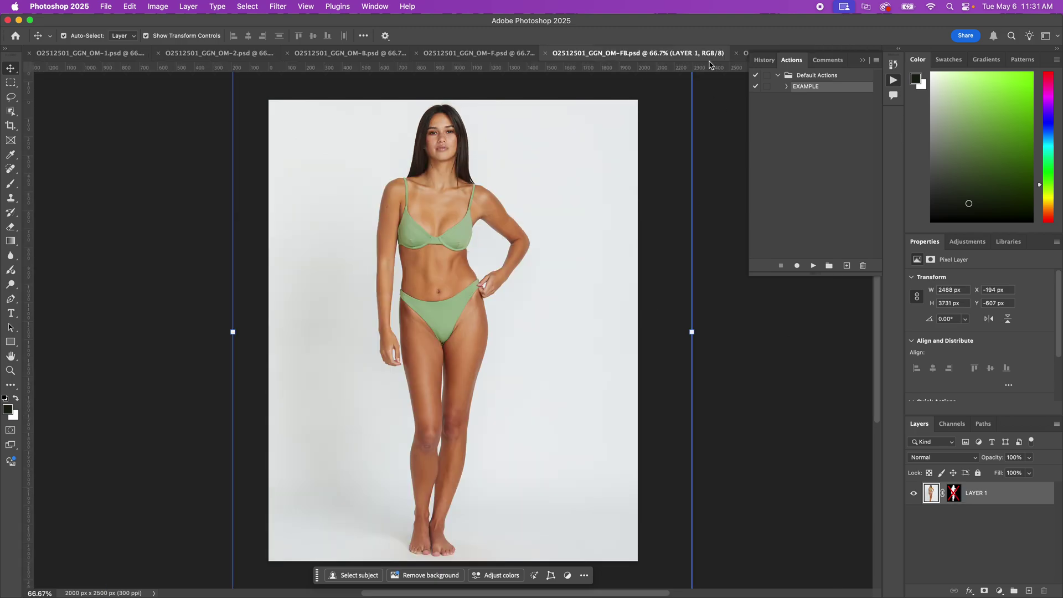
Step: In Finder, browse FINISHED and EXAMPLE and preview O2512501_GGN_OM-F.psd
key(super+Tab)
drag(470, 144, 398, 144)
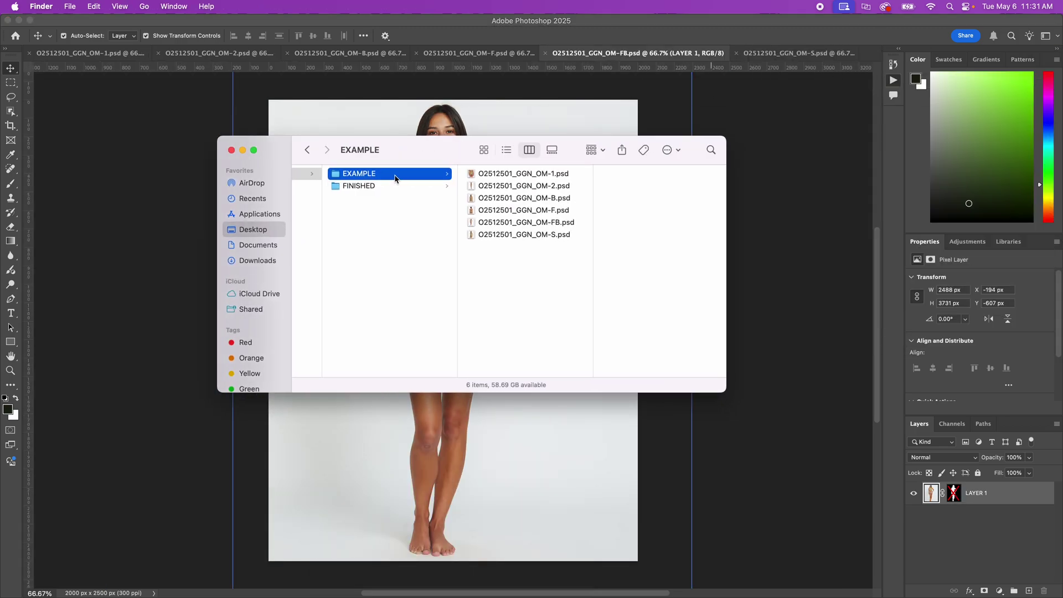
click(393, 186)
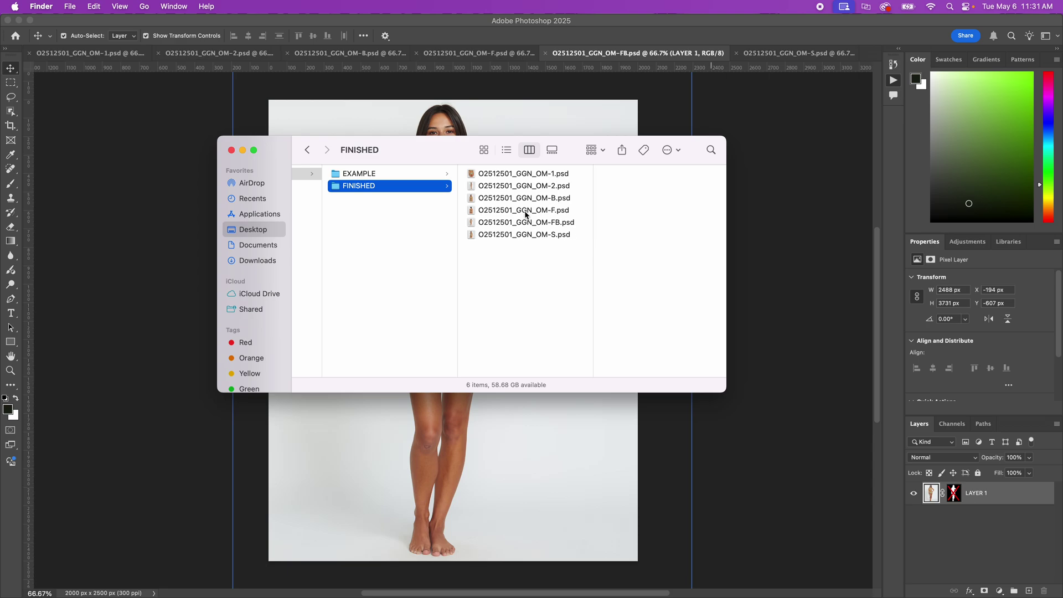
click(404, 173)
click(412, 188)
click(514, 207)
key(space)
key(space)
Step: Delete all six PSDs from FINISHED and return to Photoshop
click(501, 172)
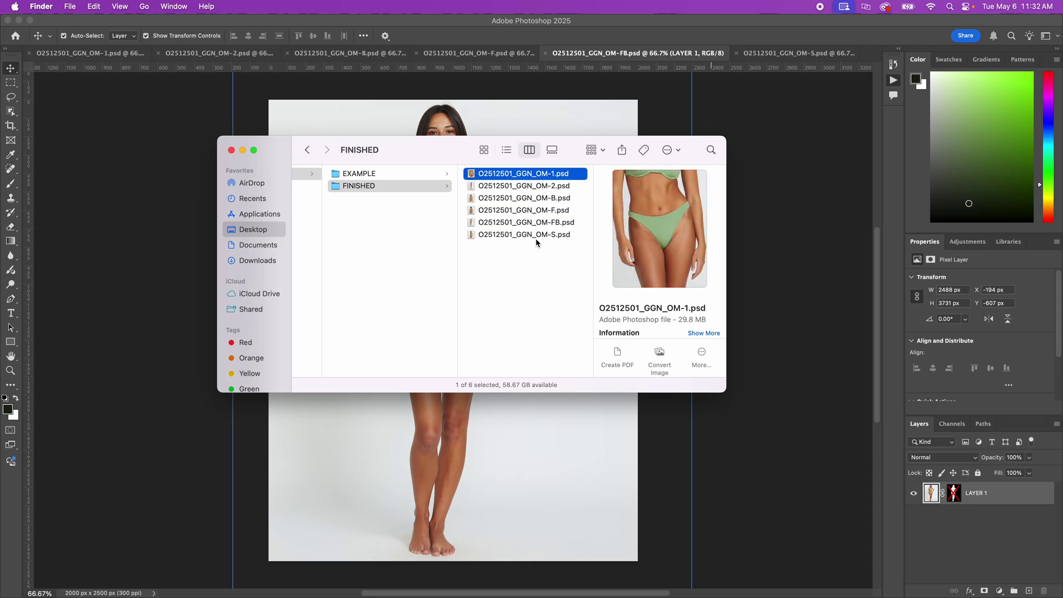
shift+click(539, 241)
key(super+BackSpace)
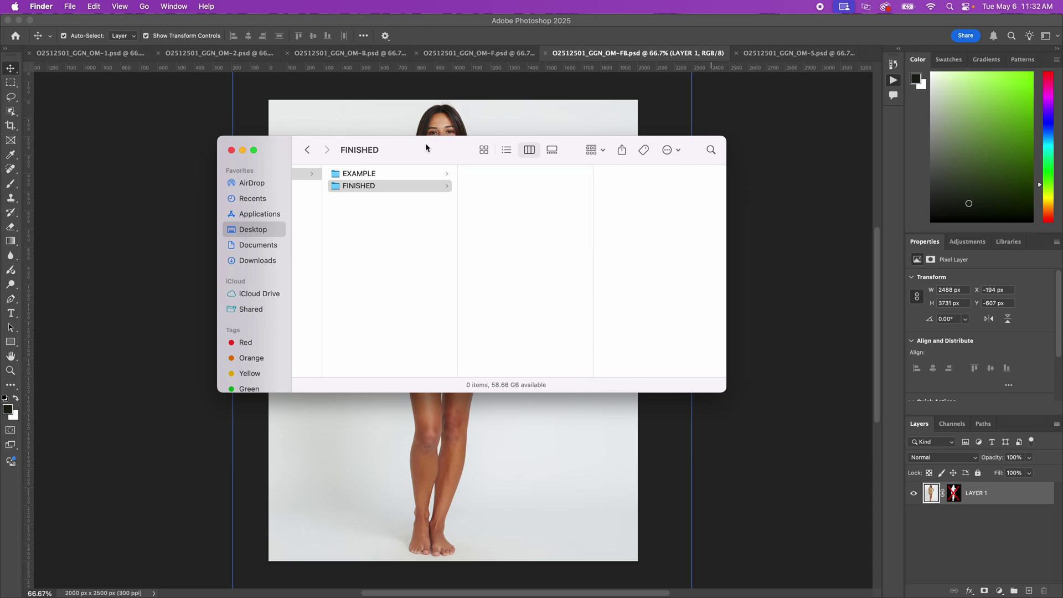
double_click(425, 143)
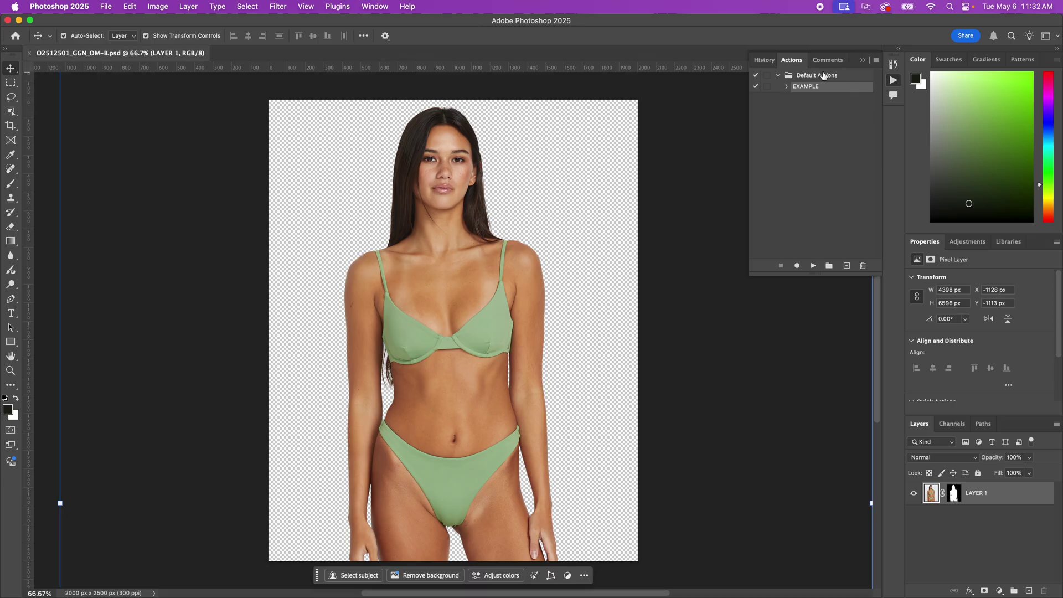
Step: Record a Close step after Save in the EXAMPLE action, restore the Actions panel, and stop recording
click(786, 86)
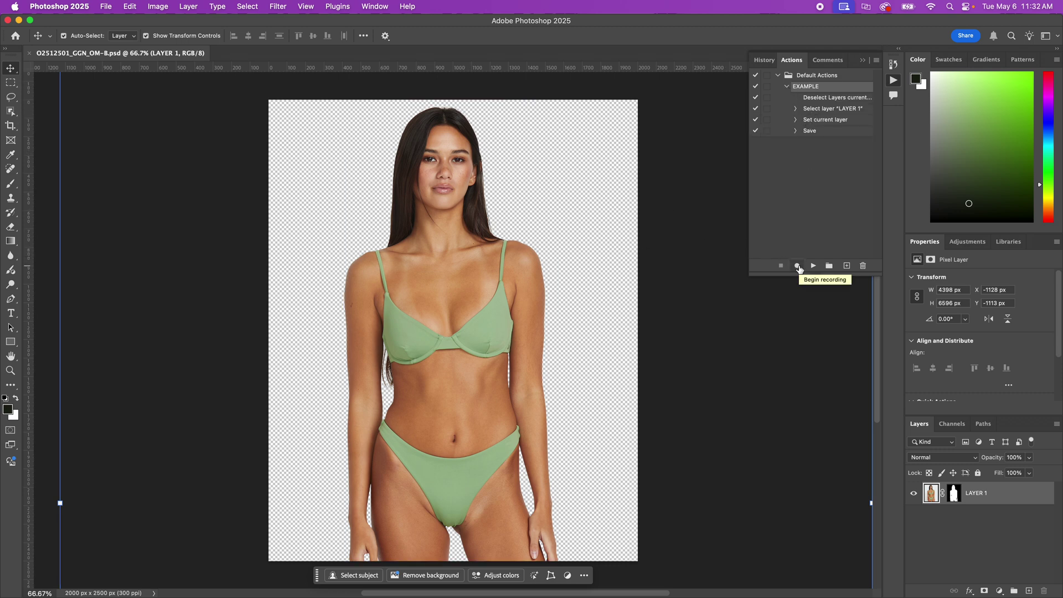
click(797, 267)
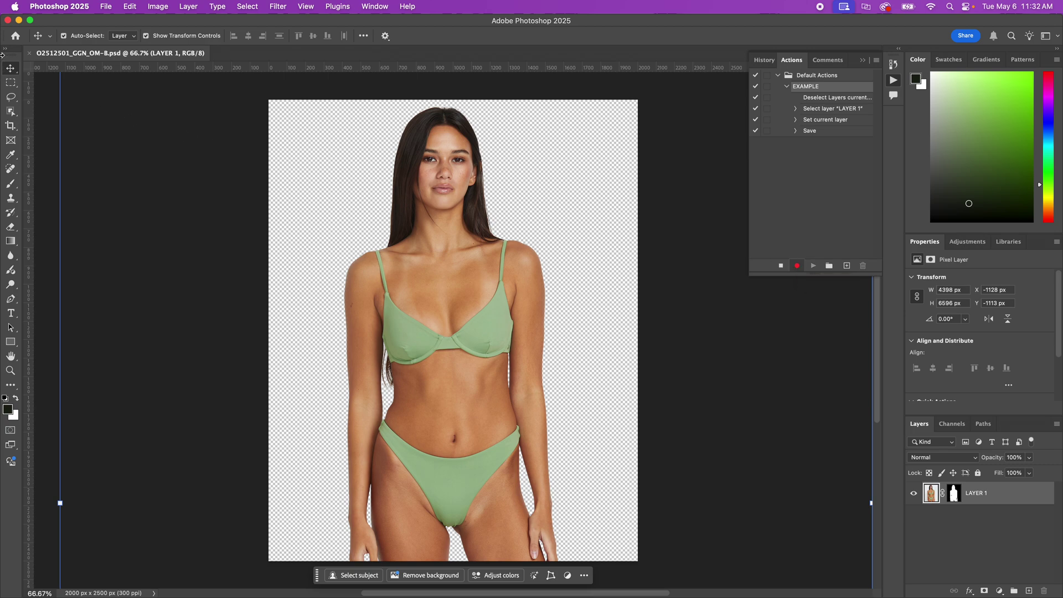
click(31, 54)
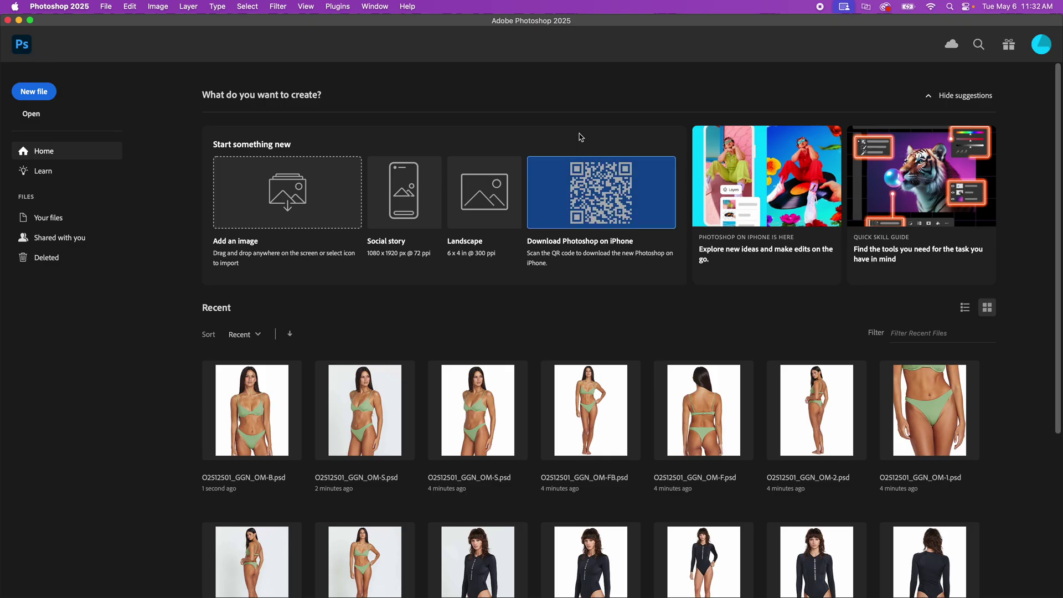
click(374, 6)
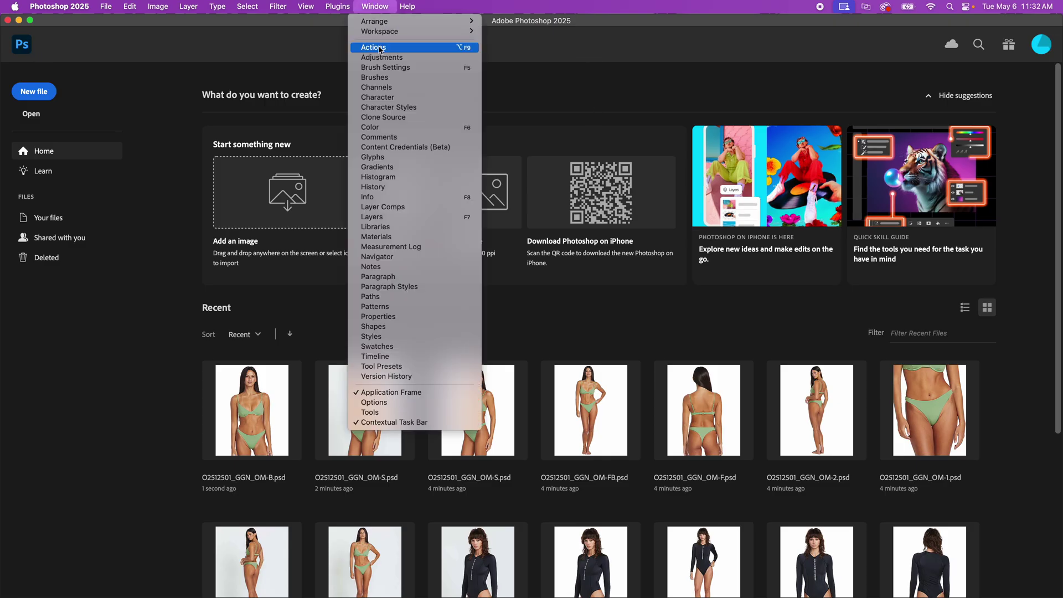
click(381, 49)
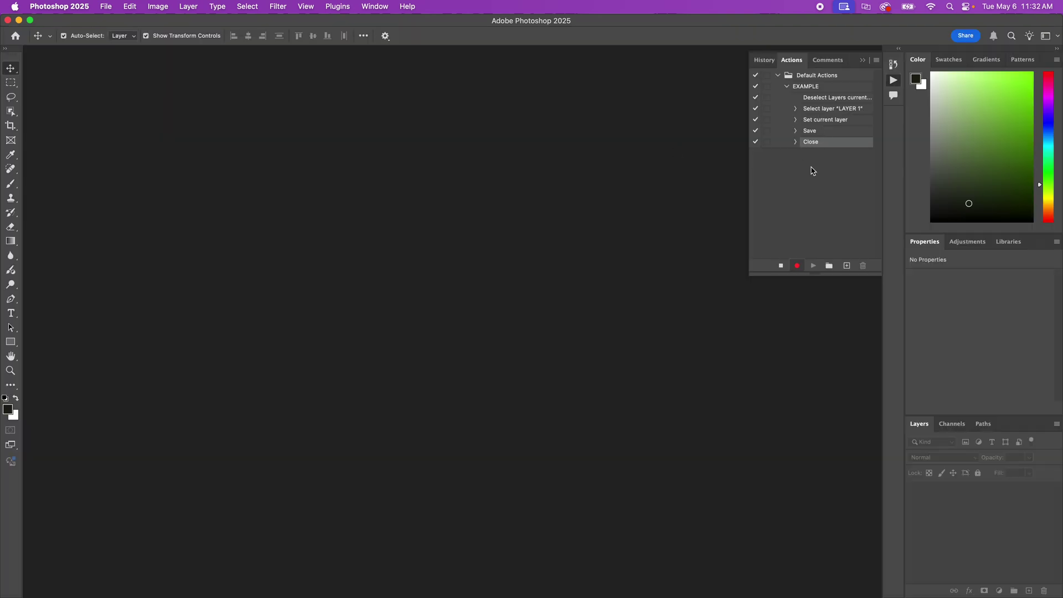
click(781, 266)
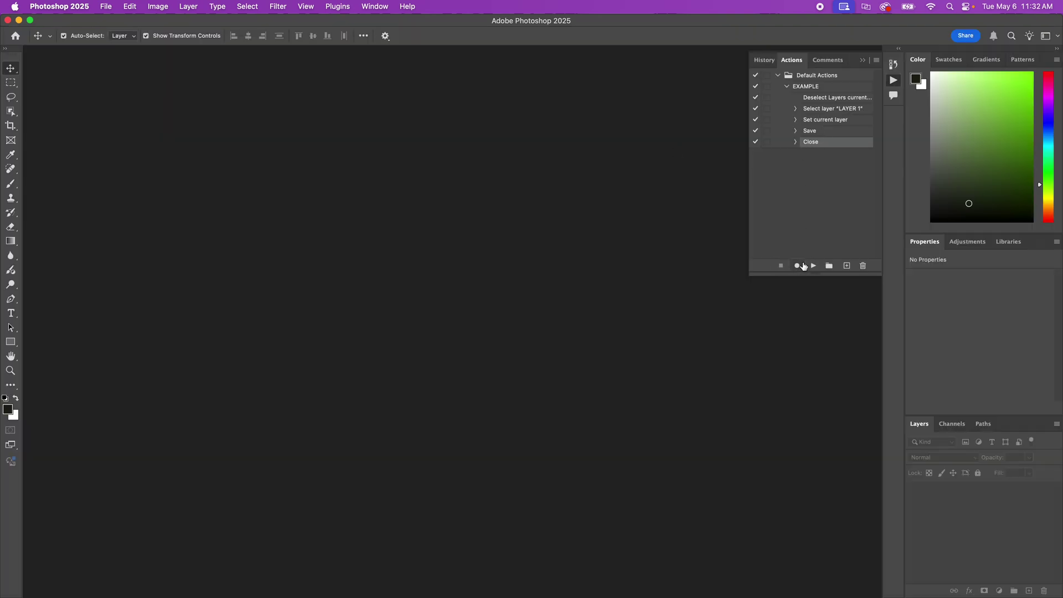
Step: Select the EXAMPLE action and check that Finder's EXAMPLE folder holds six PSDs
click(803, 87)
key(super+Tab)
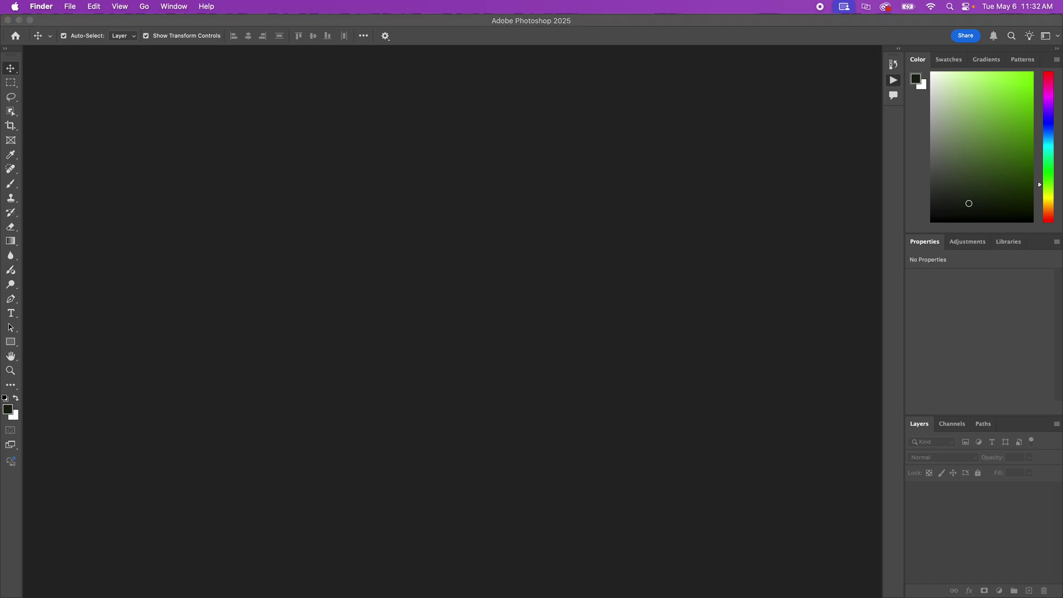
key(Up)
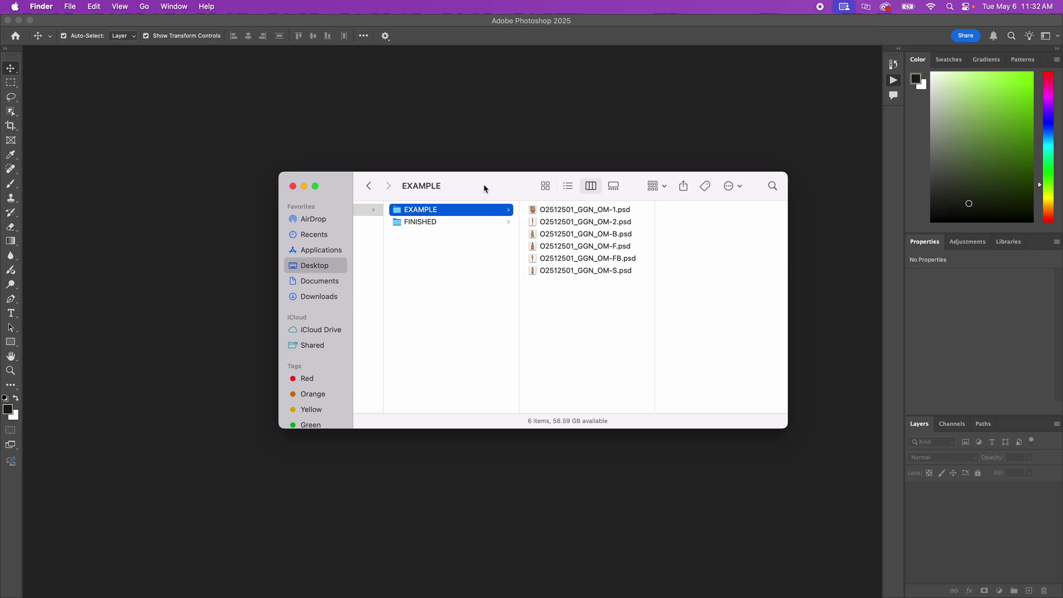
drag(484, 188, 497, 149)
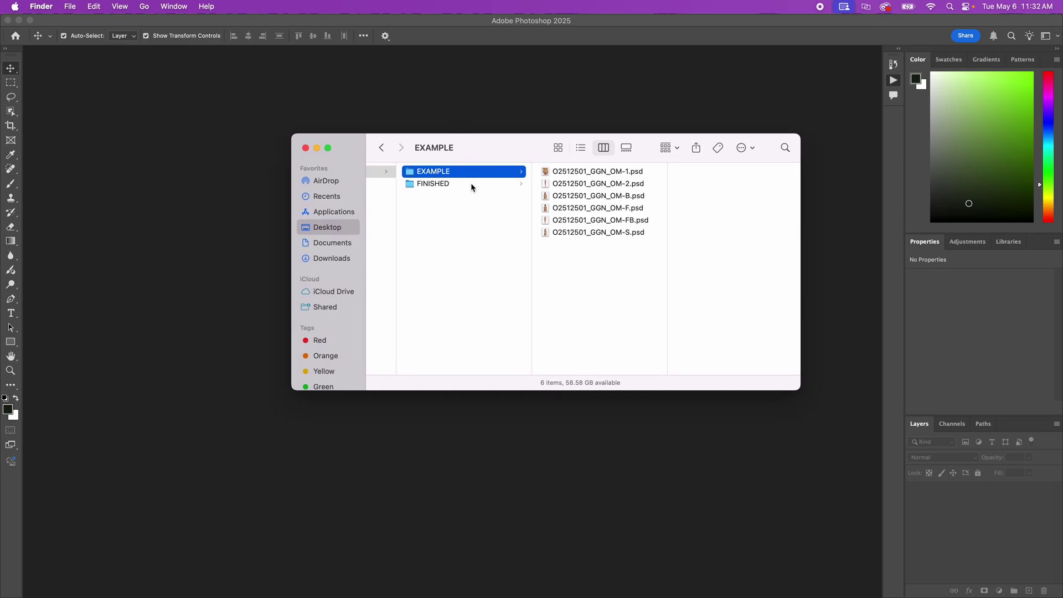
Step: Open the FINISHED folder in Finder, then return to Photoshop's File menu
click(471, 188)
drag(491, 147, 501, 161)
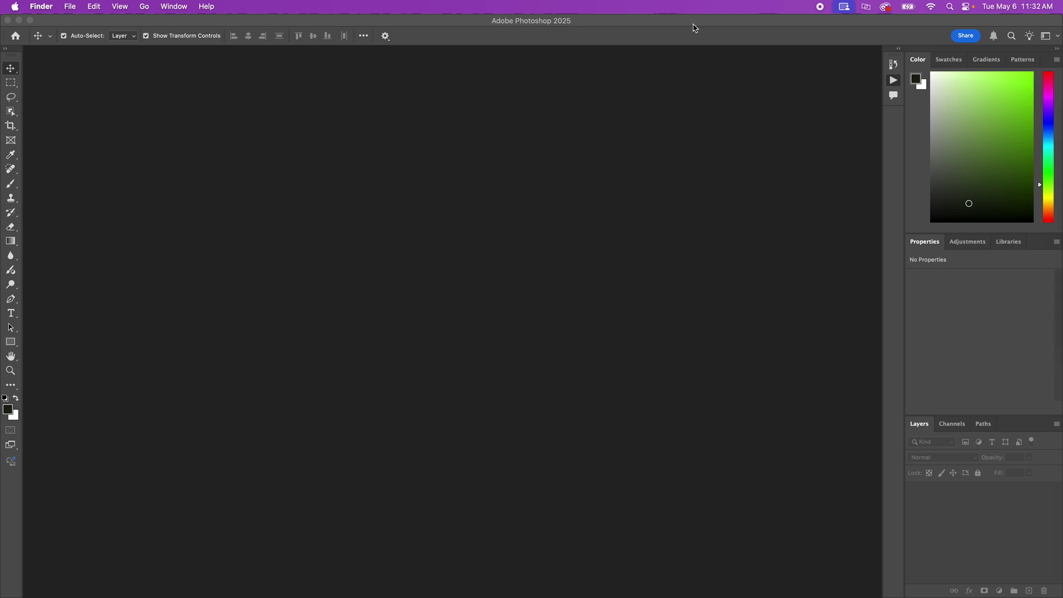
click(566, 20)
click(104, 7)
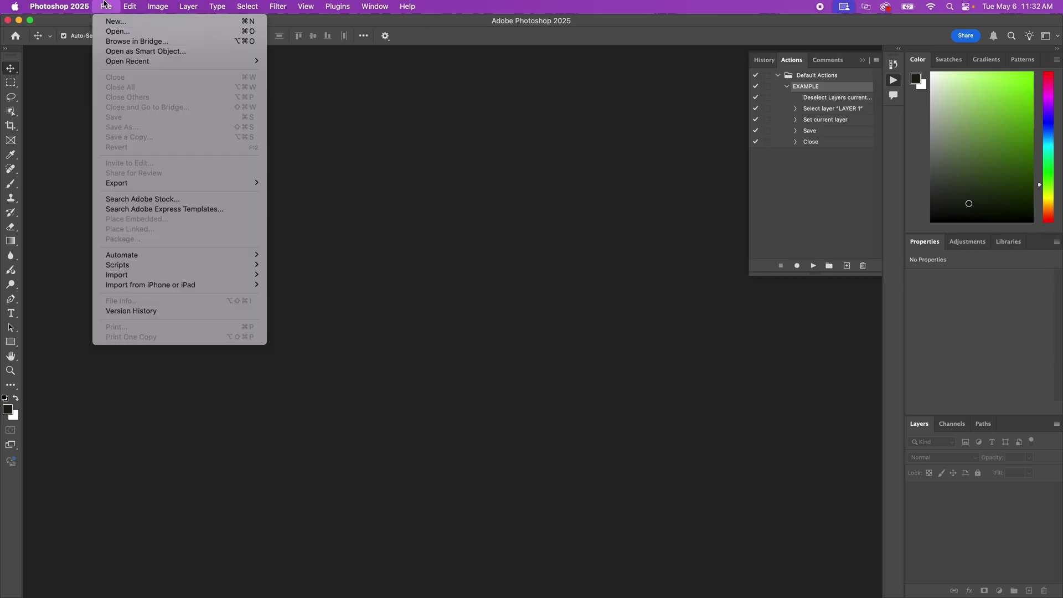
mouse_move(122, 254)
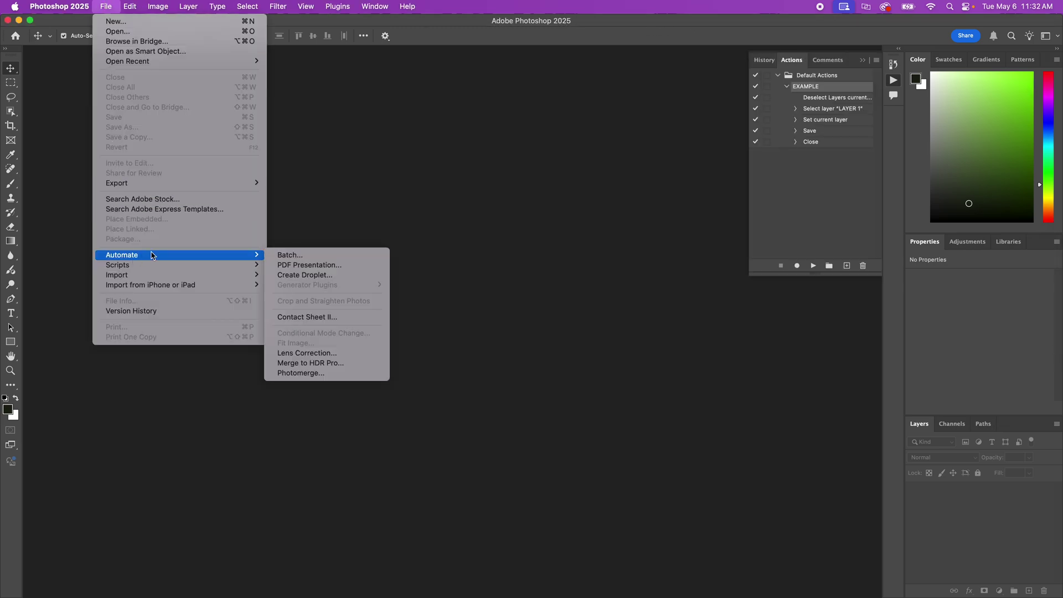
Step: Batch-run the EXAMPLE action on the EXAMPLE folder, then switch to Finder's FINISHED folder
click(286, 254)
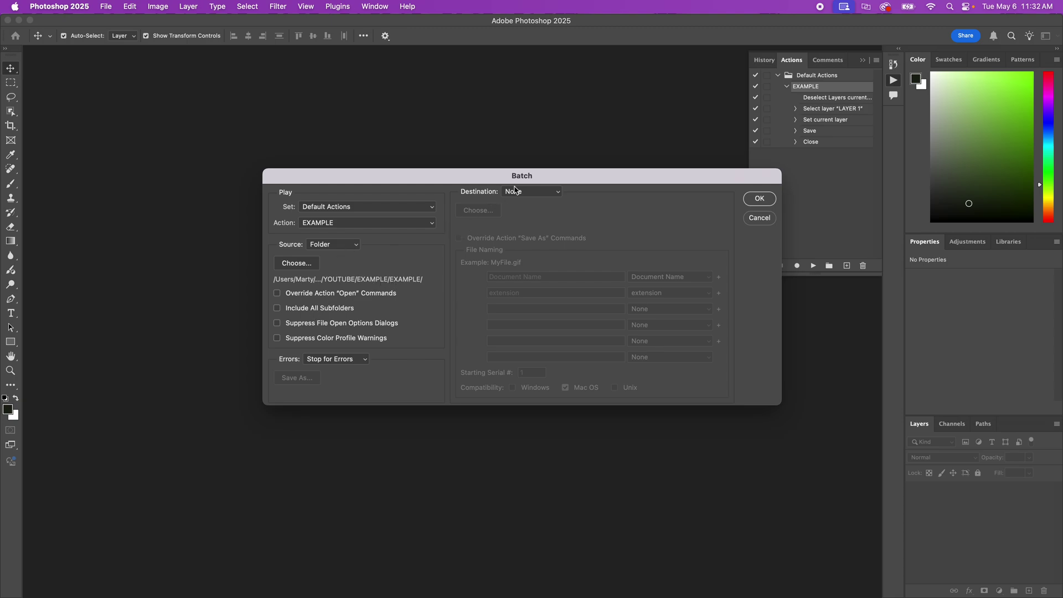
click(748, 195)
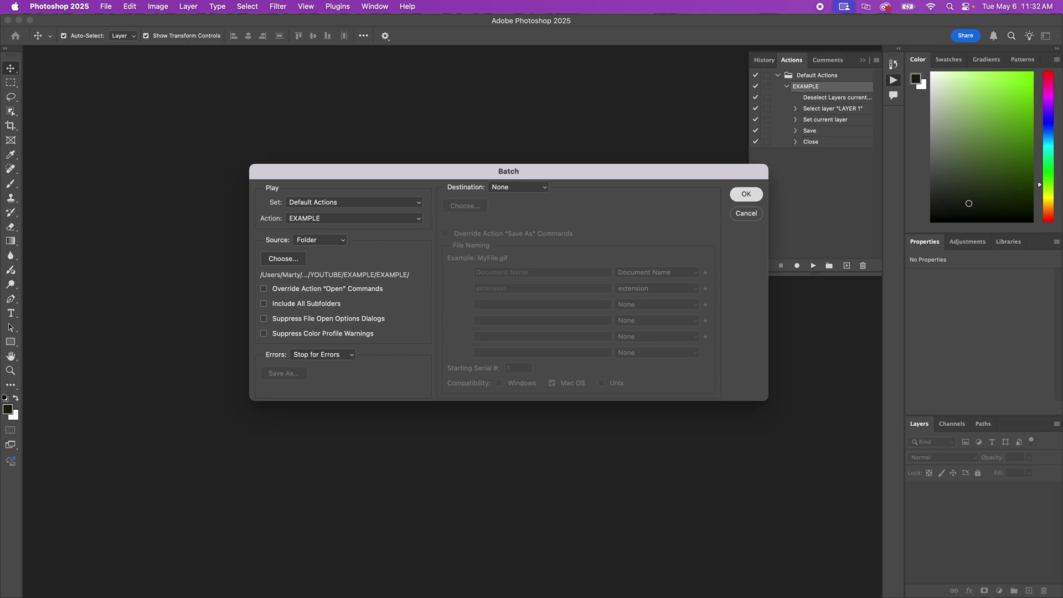
key(super+Tab)
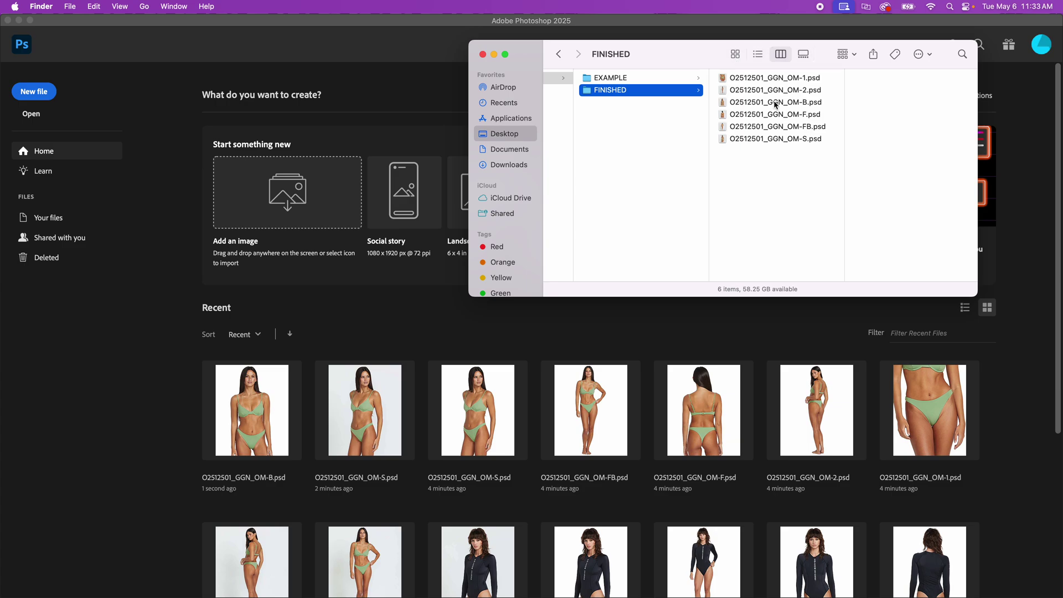
Step: Select OM-B, then Quick Look preview OM-2 in the FINISHED folder
click(774, 103)
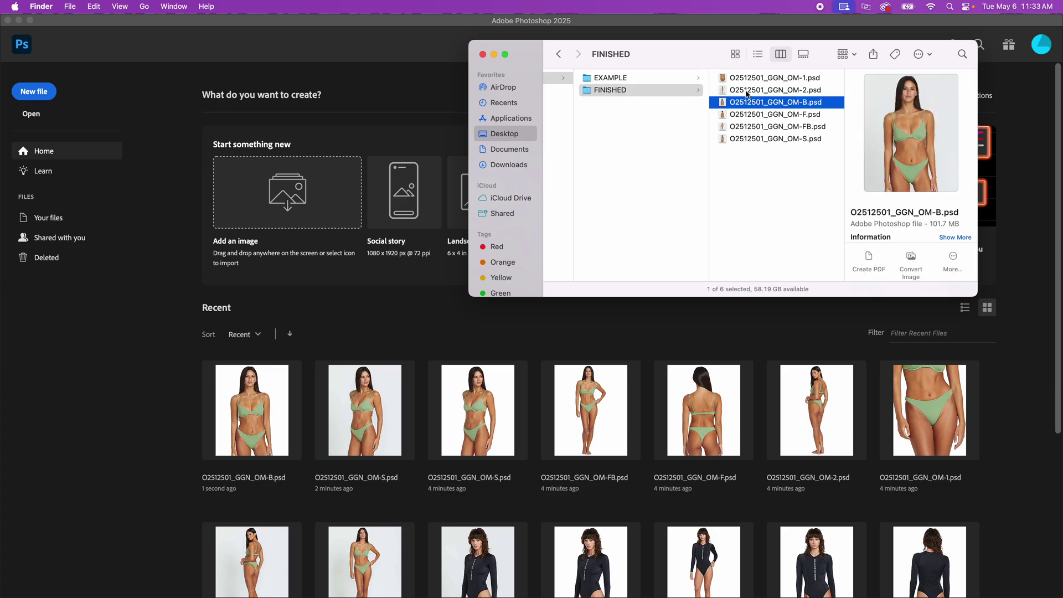
click(746, 90)
key(space)
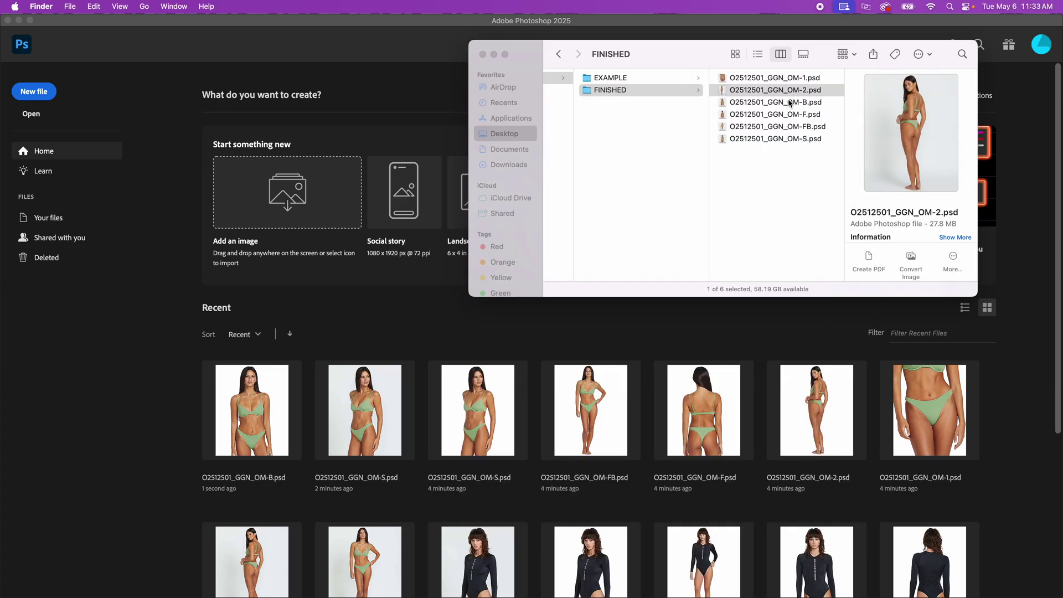
key(space)
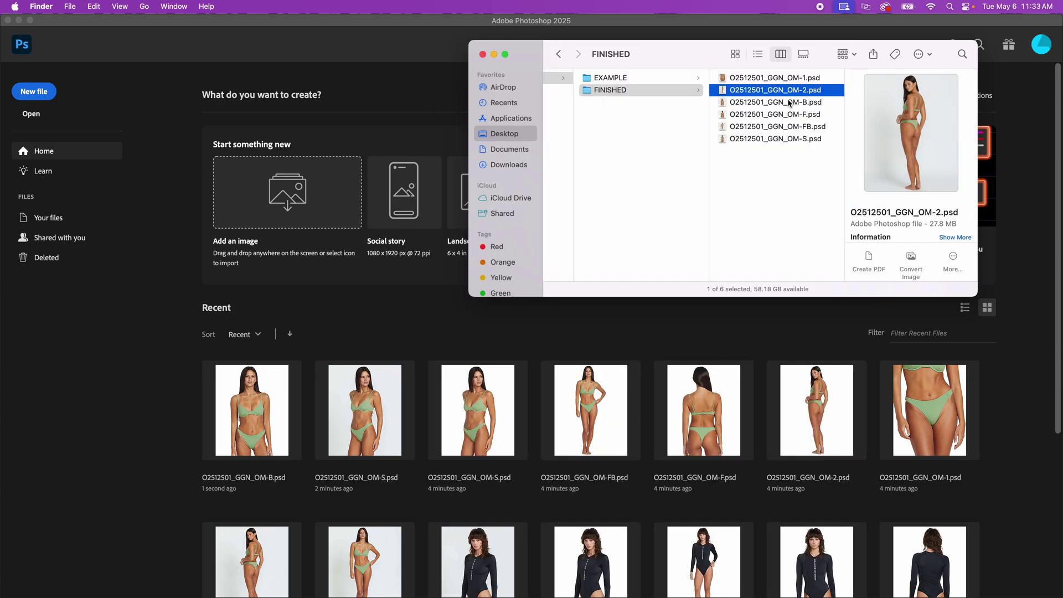
Step: Quick Look preview OM-F, then bring Photoshop back to its empty start page
click(783, 116)
key(space)
key(space)
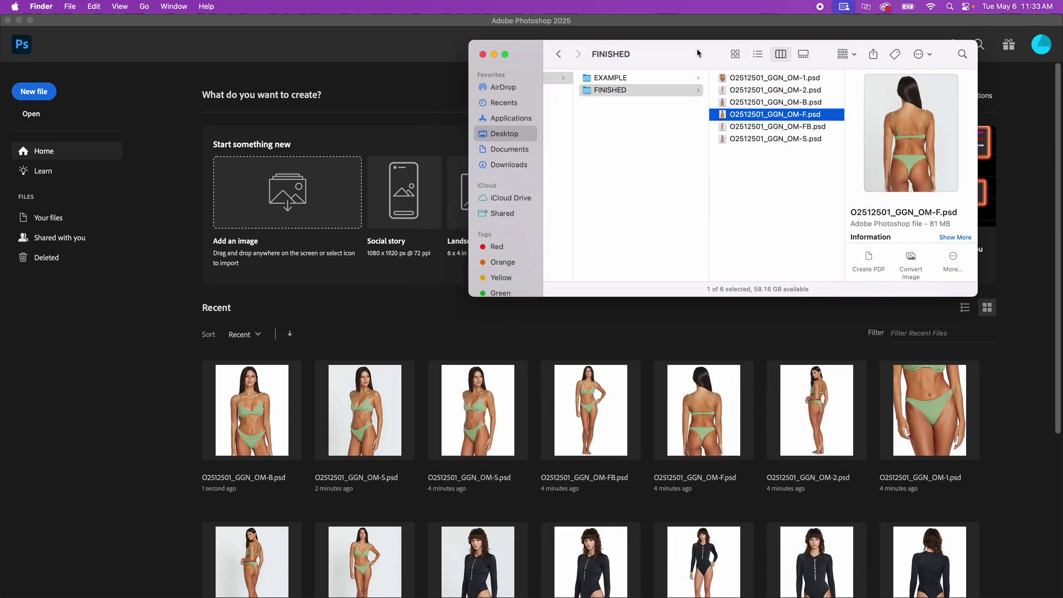
drag(699, 54, 550, 89)
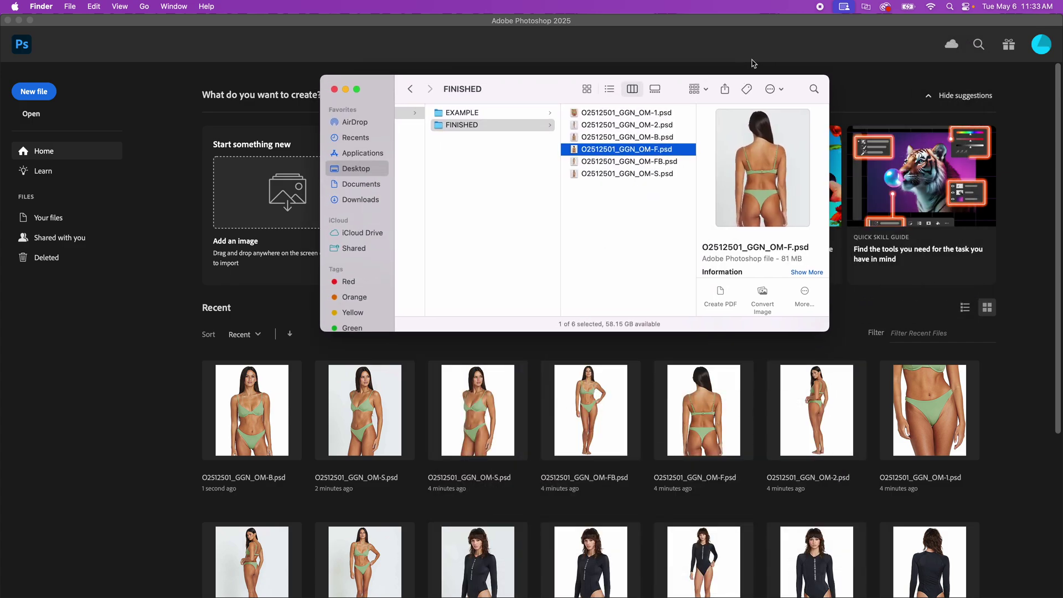
click(741, 22)
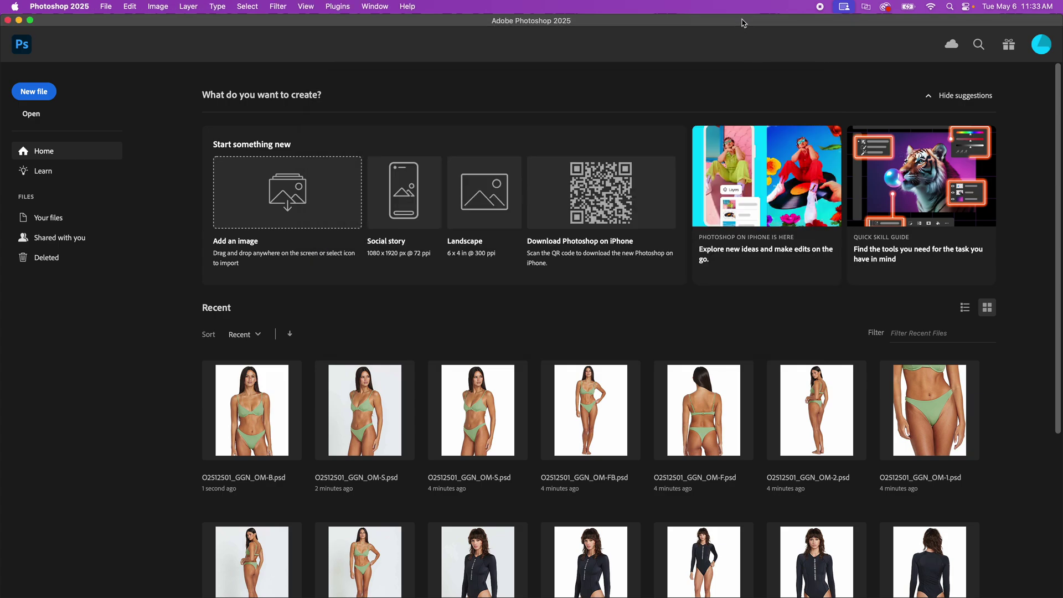